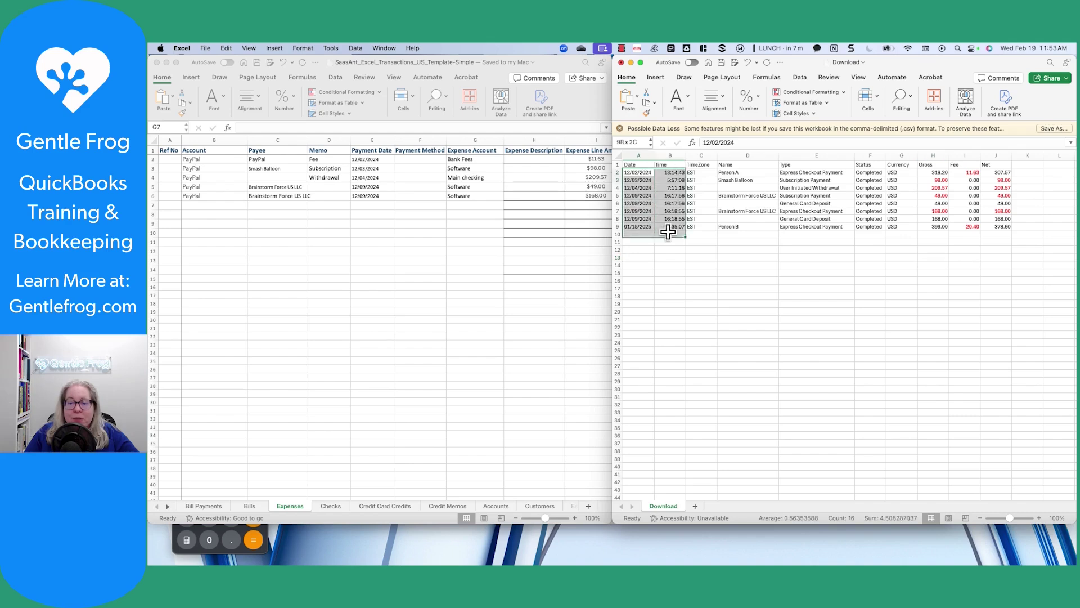
- Examine the Date column and the Gross, Fee and Net amounts in the downloaded PayPal transactions
{"action": "left_click", "coordinate": [845, 302]}
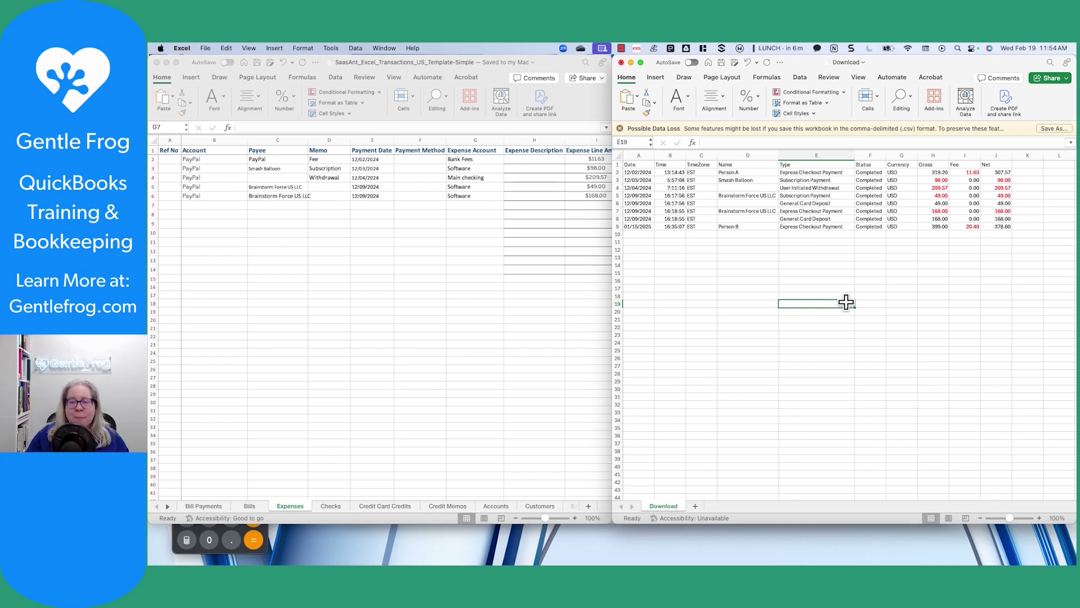
{"action": "left_click", "coordinate": [751, 266]}
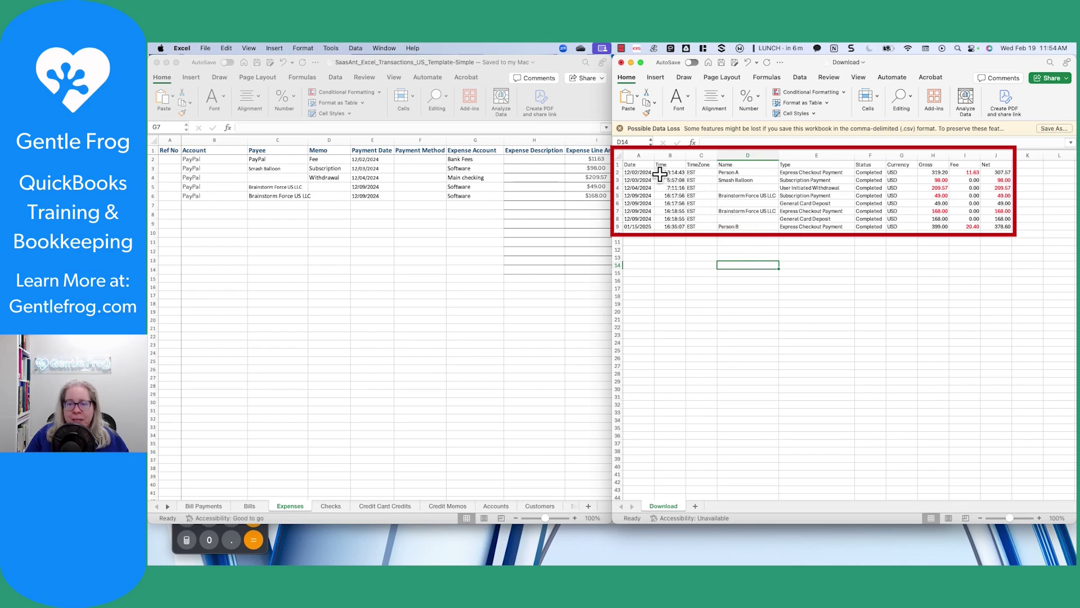
{"action": "left_click_drag", "start_coordinate": [634, 172], "coordinate": [636, 226]}
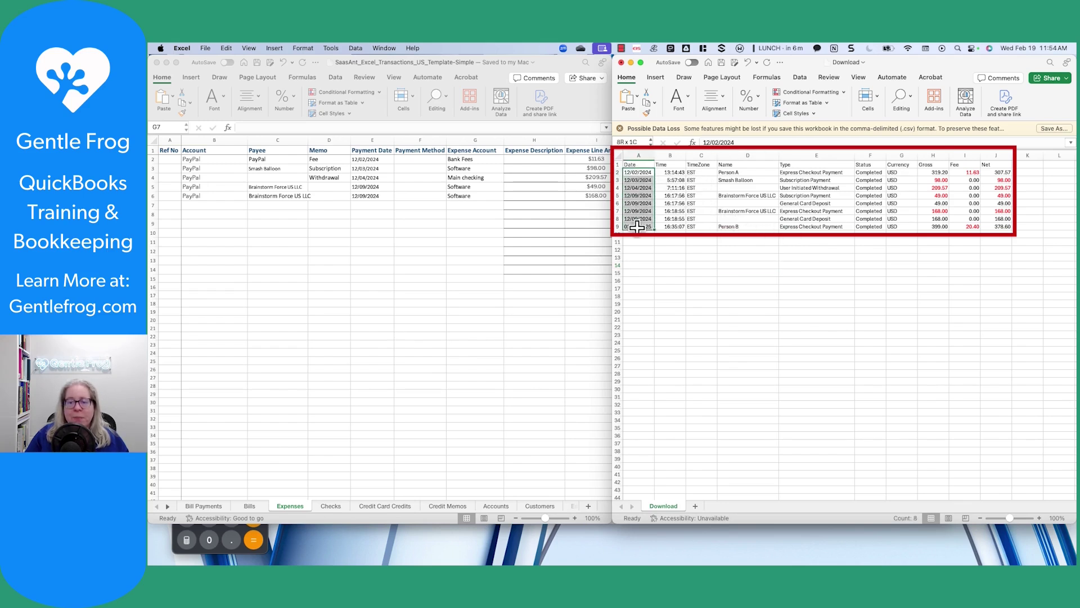
{"action": "left_click", "coordinate": [687, 252]}
{"action": "left_click", "coordinate": [309, 255]}
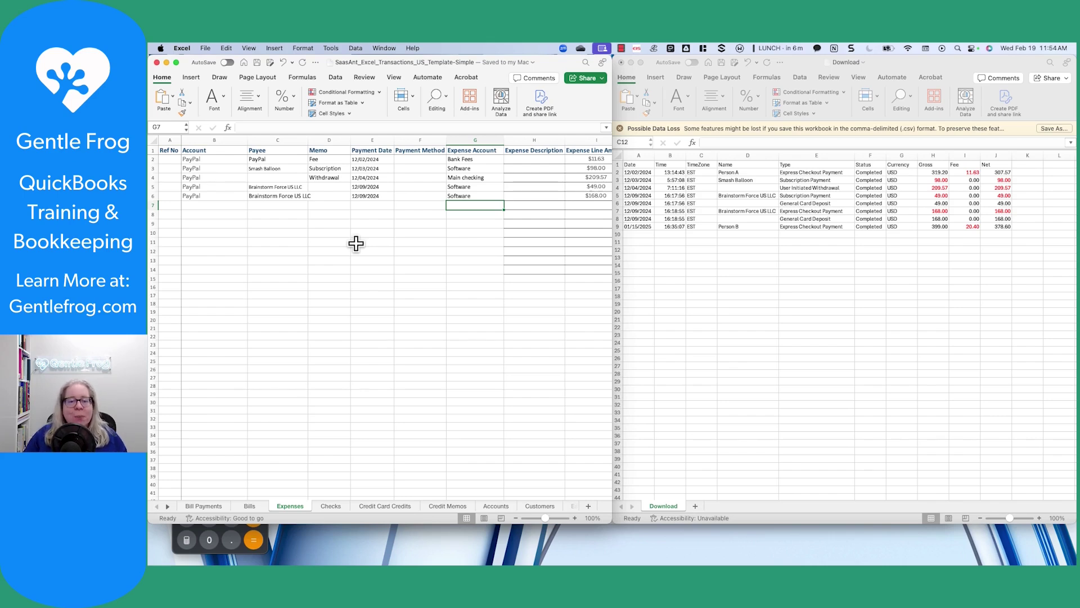
{"action": "left_click", "coordinate": [736, 269]}
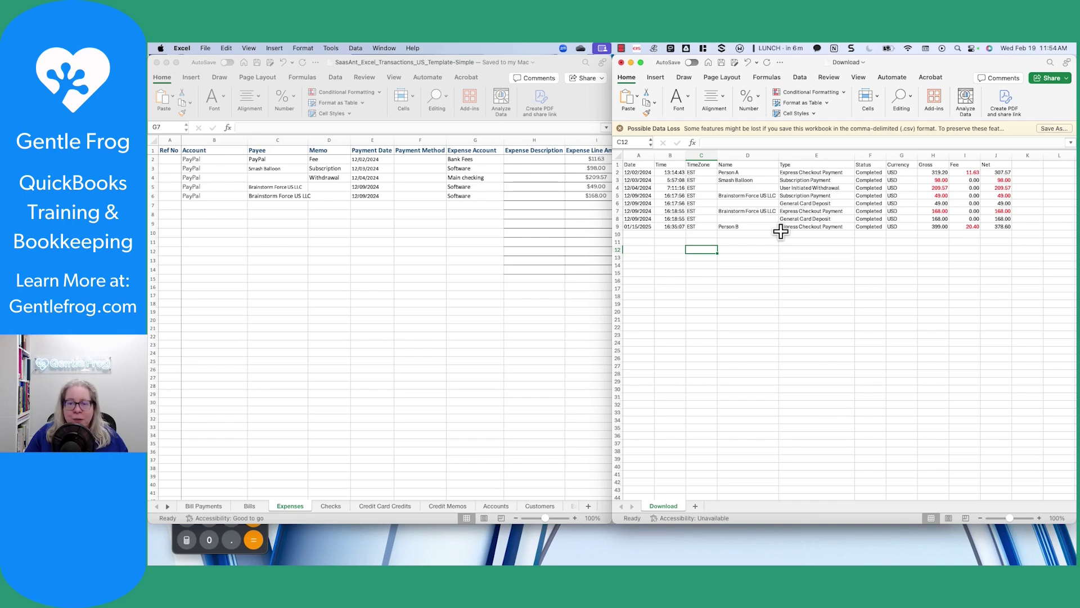
{"action": "left_click", "coordinate": [934, 240]}
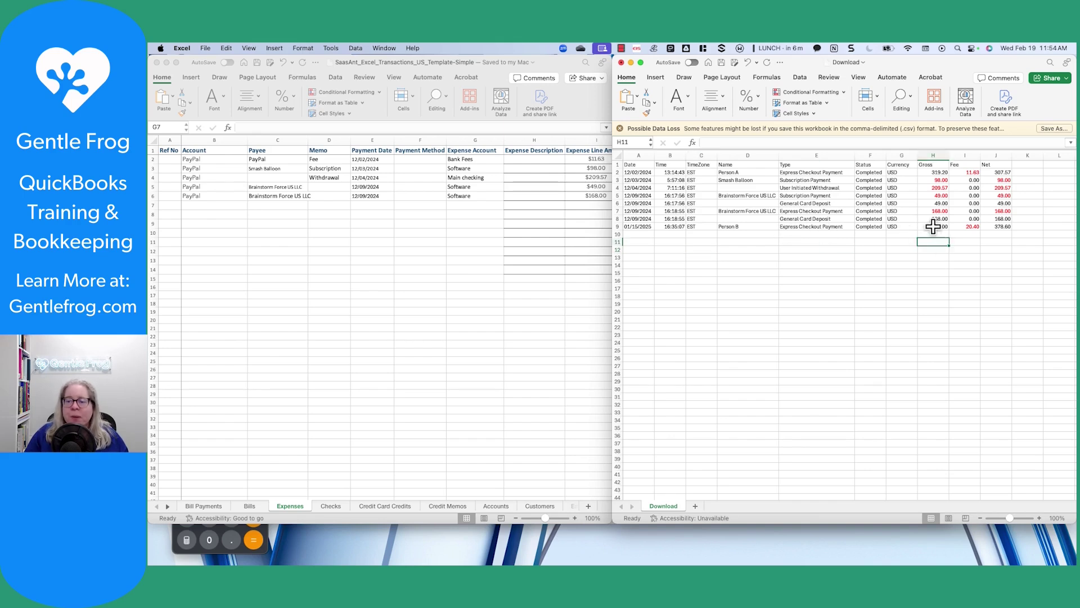
{"action": "left_click_drag", "start_coordinate": [933, 172], "coordinate": [996, 228]}
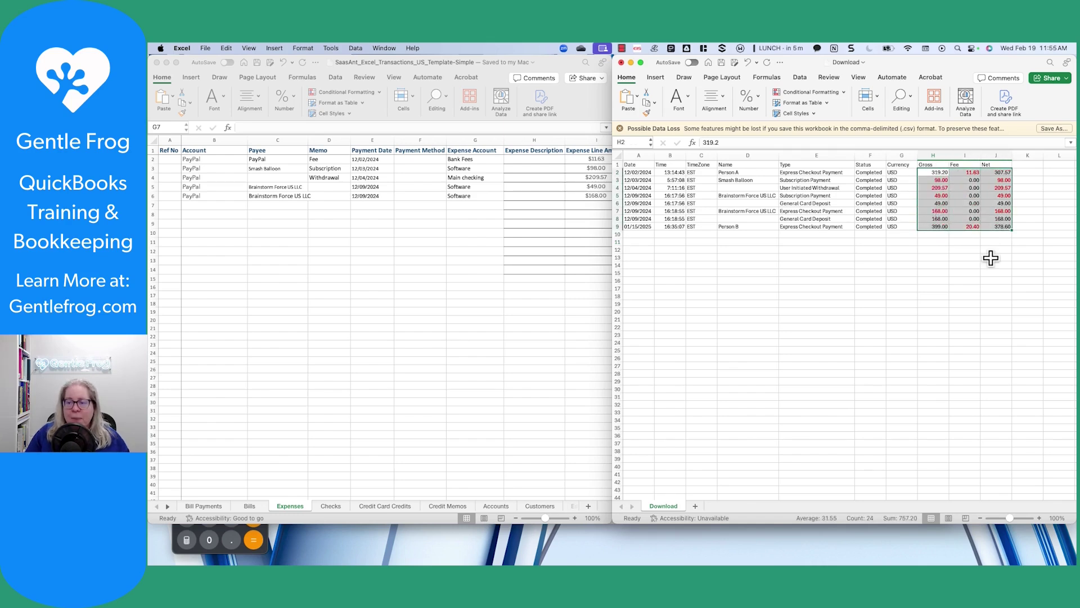
{"action": "left_click", "coordinate": [991, 257]}
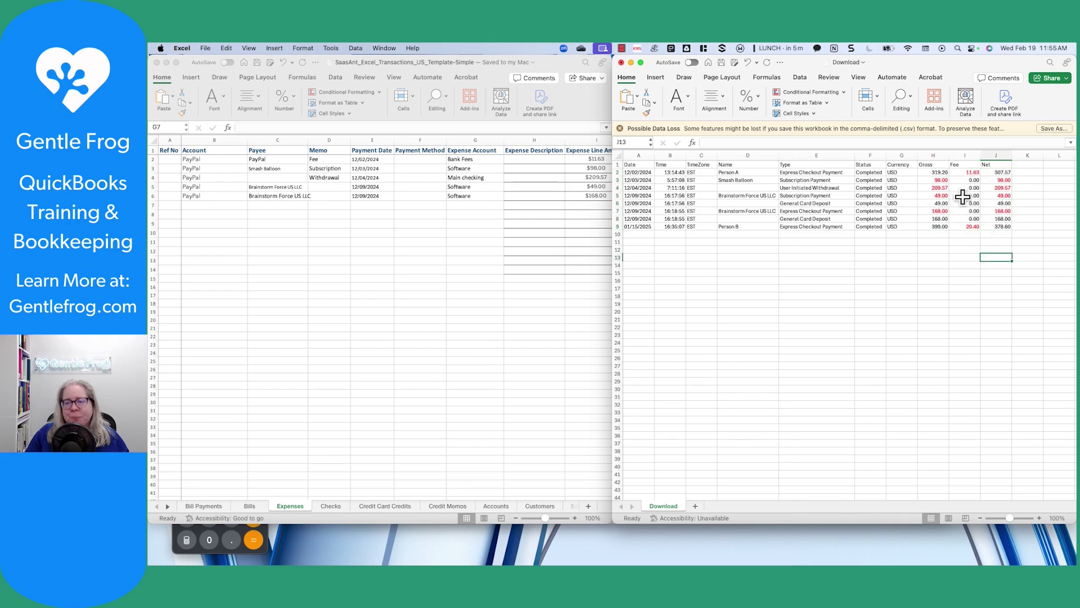
- Compare gross amounts with fees in the PayPal download, from the first Express Checkout Payment down to the last transaction
{"action": "left_click", "coordinate": [944, 173]}
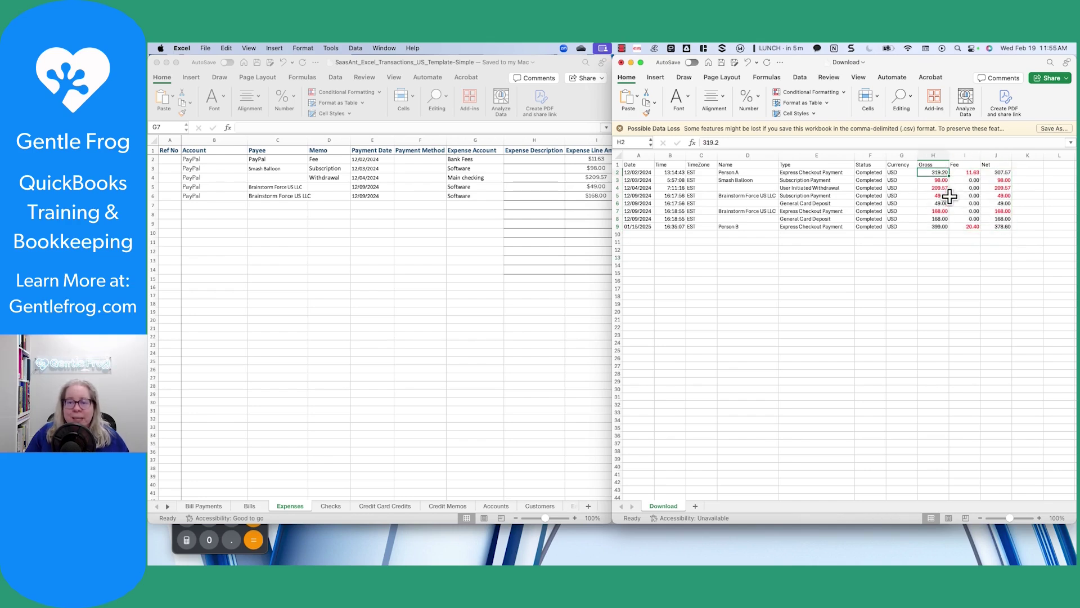
{"action": "left_click", "coordinate": [960, 172]}
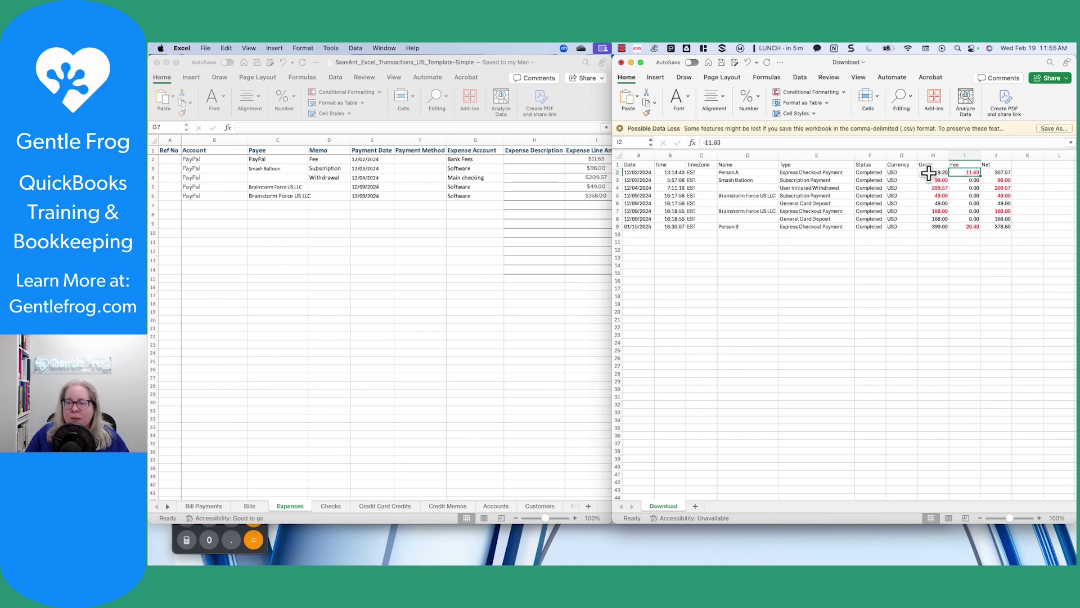
{"action": "left_click_drag", "start_coordinate": [837, 172], "coordinate": [965, 172]}
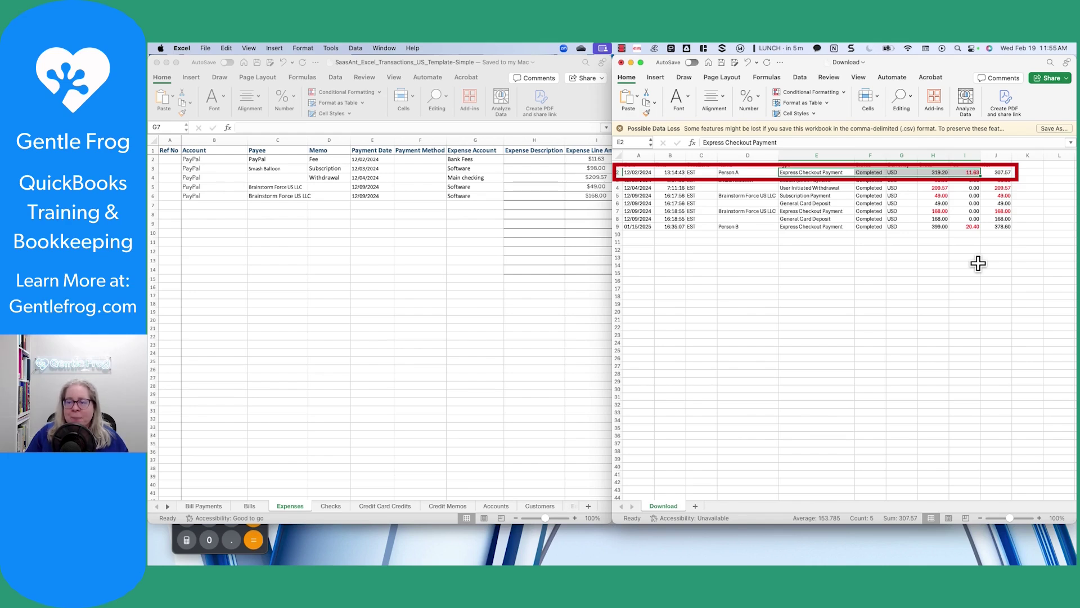
{"action": "left_click", "coordinate": [978, 263]}
{"action": "left_click", "coordinate": [941, 171]}
{"action": "key", "text": "Right"}
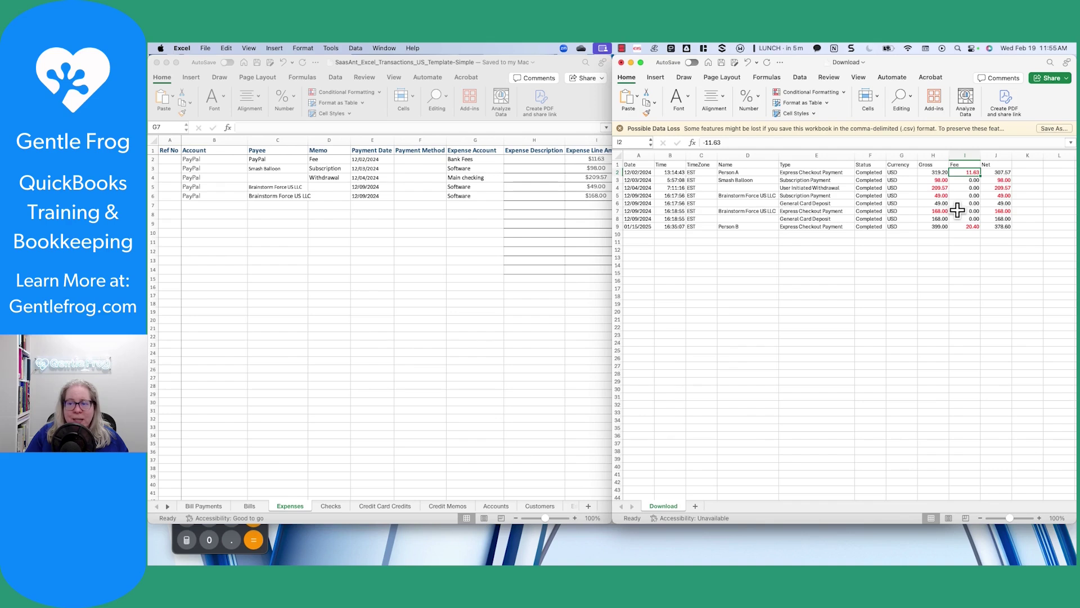
{"action": "key", "text": "Left"}
{"action": "key", "text": "Down"}
{"action": "key", "text": "Down"}
{"action": "key", "text": "Down"}
{"action": "key", "text": "Down"}
{"action": "key", "text": "Down"}
{"action": "key", "text": "Down"}
{"action": "key", "text": "Down"}
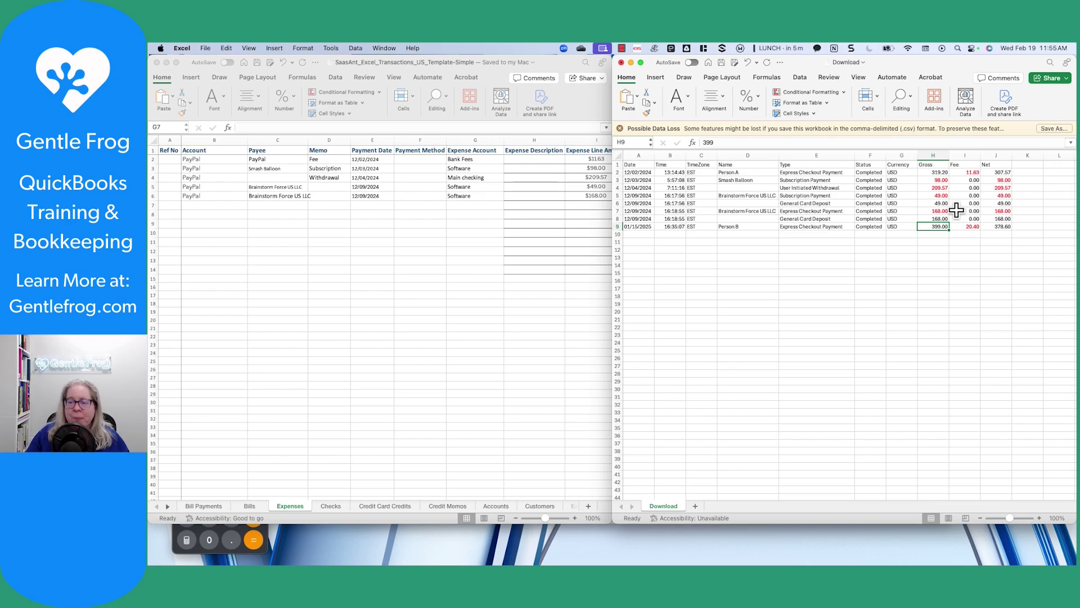
- Review the Memo and Expense Description columns on the template workbook's Expenses sheet
{"action": "left_click", "coordinate": [397, 417]}
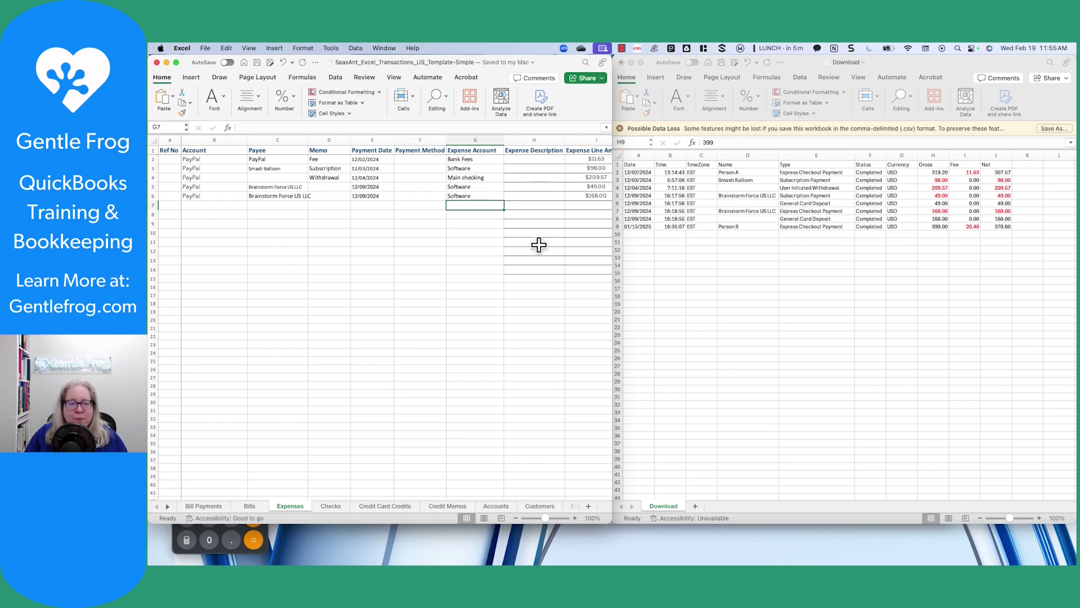
{"action": "left_click_drag", "start_coordinate": [327, 170], "coordinate": [329, 196]}
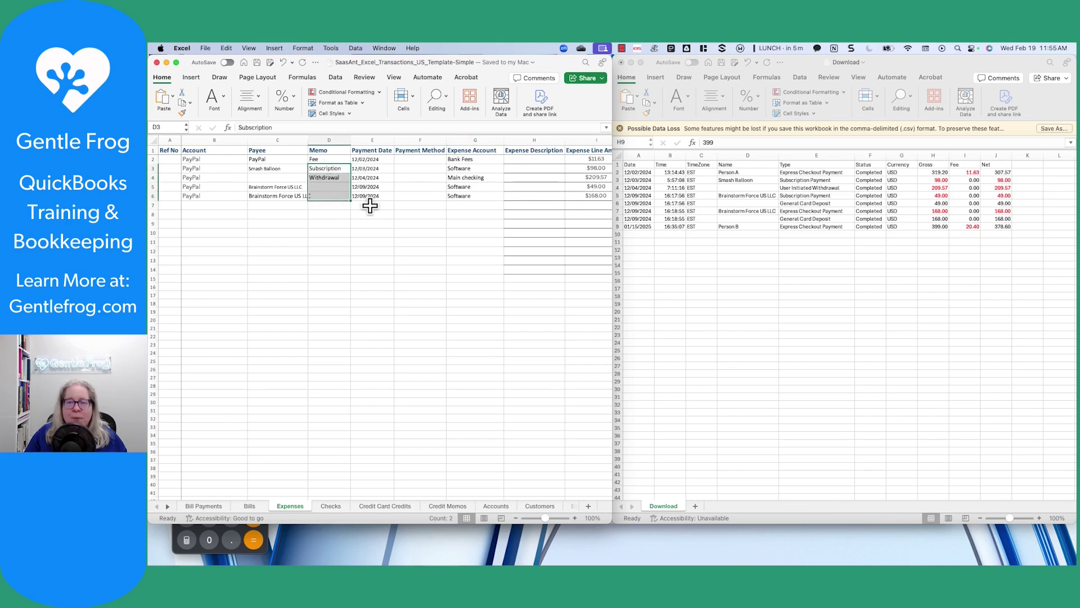
{"action": "left_click_drag", "start_coordinate": [537, 188], "coordinate": [548, 262]}
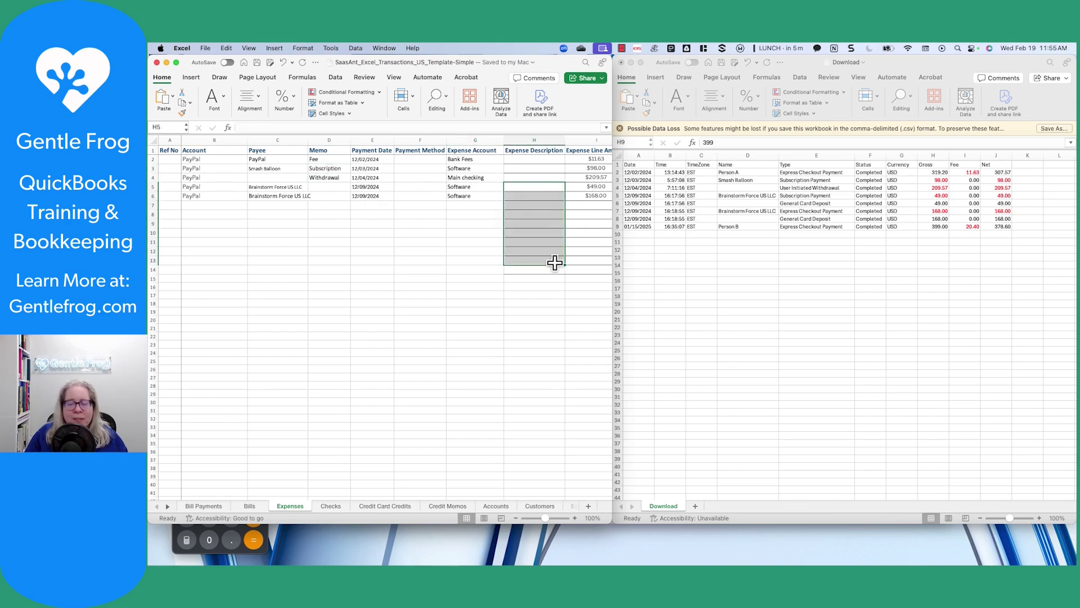
{"action": "left_click", "coordinate": [496, 241]}
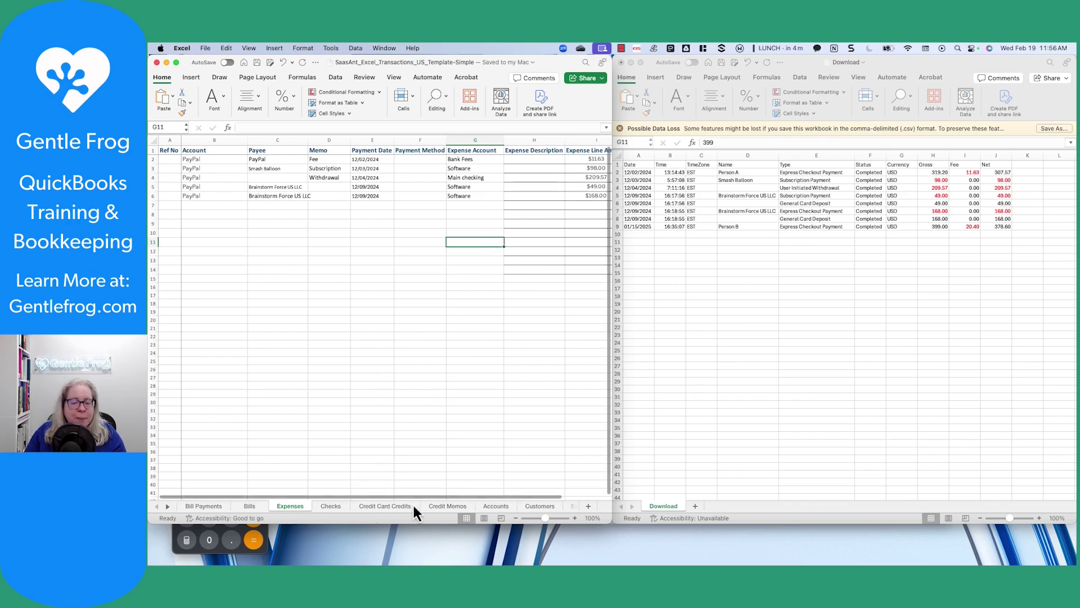
- Bring up the template workbook's Deposits sheet and examine its Line Account entries
{"action": "left_click", "coordinate": [168, 506]}
{"action": "left_click", "coordinate": [167, 506]}
{"action": "left_click", "coordinate": [168, 506]}
{"action": "left_click", "coordinate": [167, 506]}
{"action": "left_click", "coordinate": [168, 506]}
{"action": "left_click", "coordinate": [168, 506]}
{"action": "left_click", "coordinate": [168, 506]}
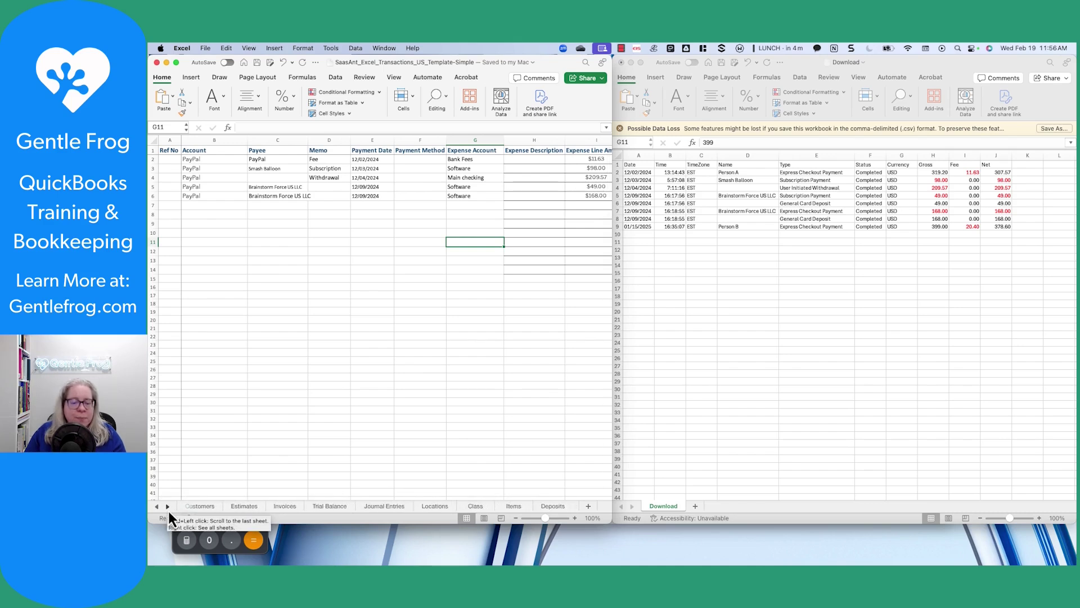
{"action": "left_click", "coordinate": [168, 507]}
{"action": "left_click", "coordinate": [507, 505]}
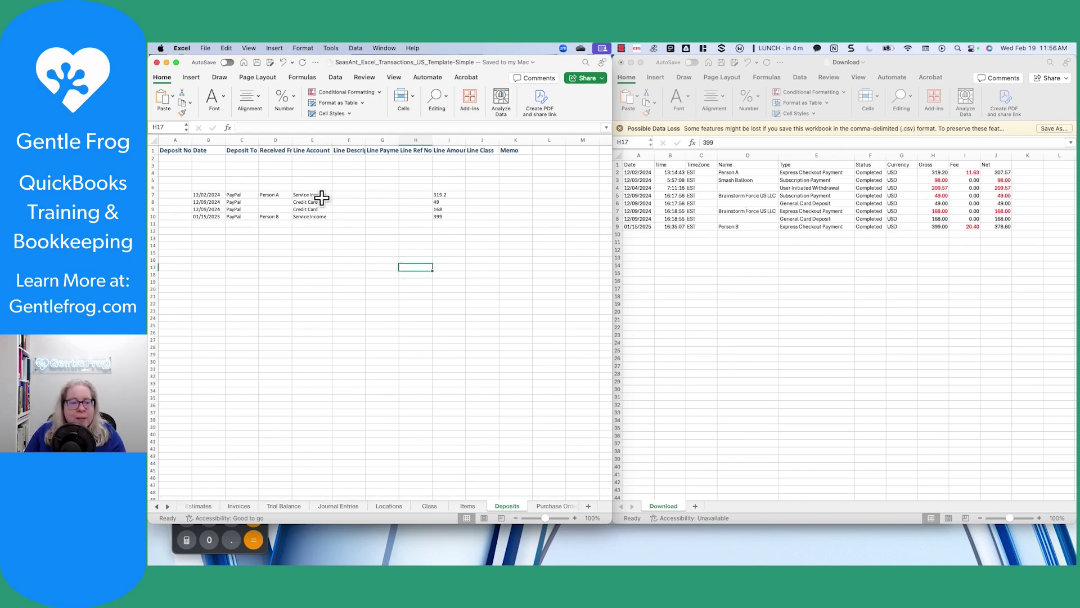
{"action": "left_click", "coordinate": [313, 194]}
{"action": "left_click", "coordinate": [311, 202]}
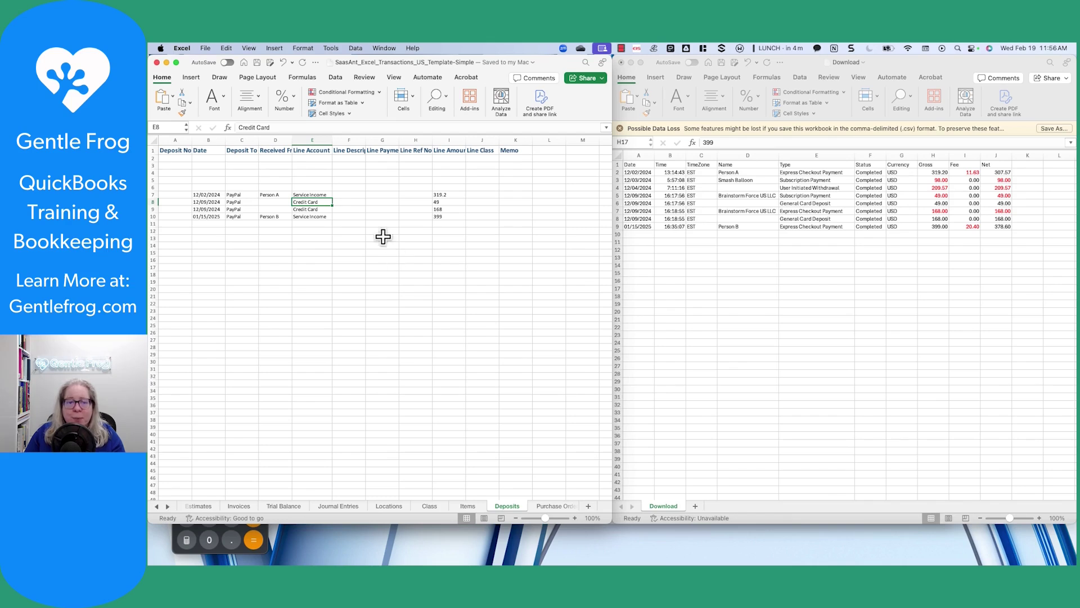
{"action": "left_click", "coordinate": [312, 149]}
{"action": "left_click", "coordinate": [312, 139]}
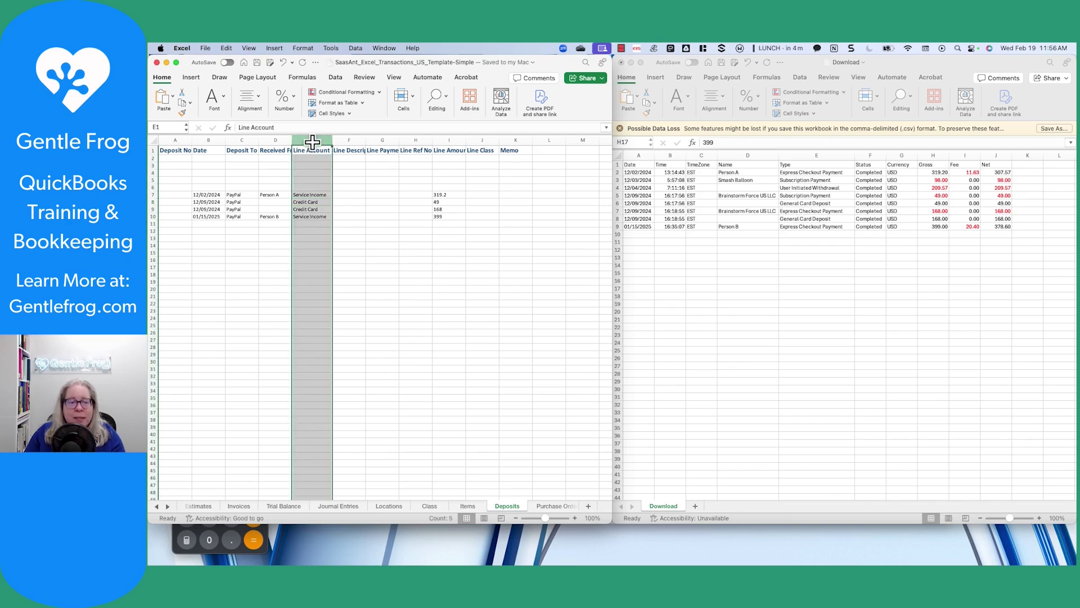
{"action": "left_click", "coordinate": [381, 252]}
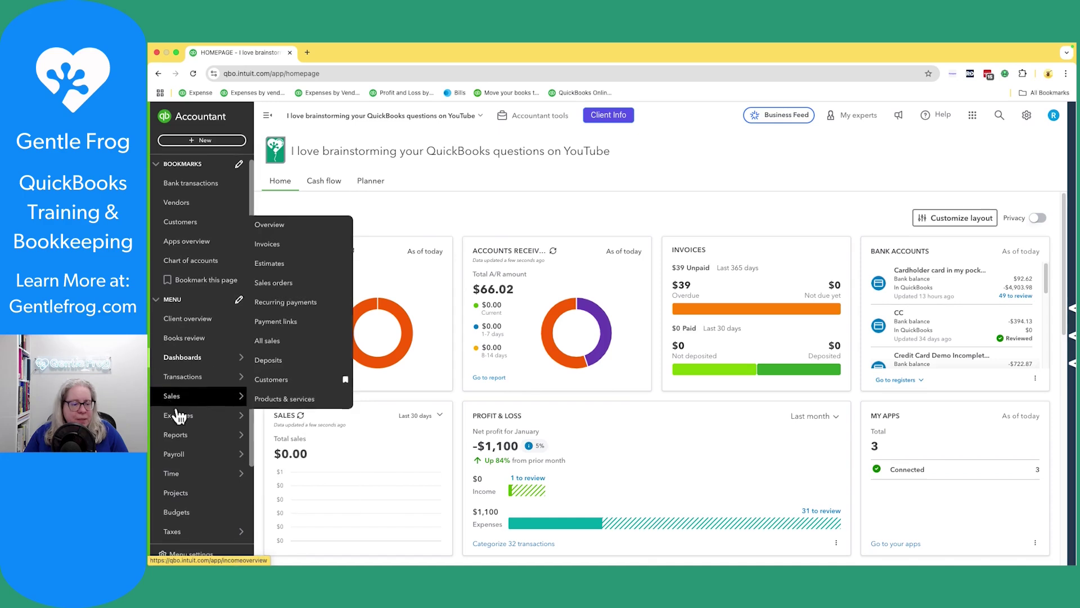
- Switch to QuickBooks Online and launch the Bulk Import Excel app (SaasAnt Transactions) from the connected apps overview
{"action": "mouse_move", "coordinate": [180, 531]}
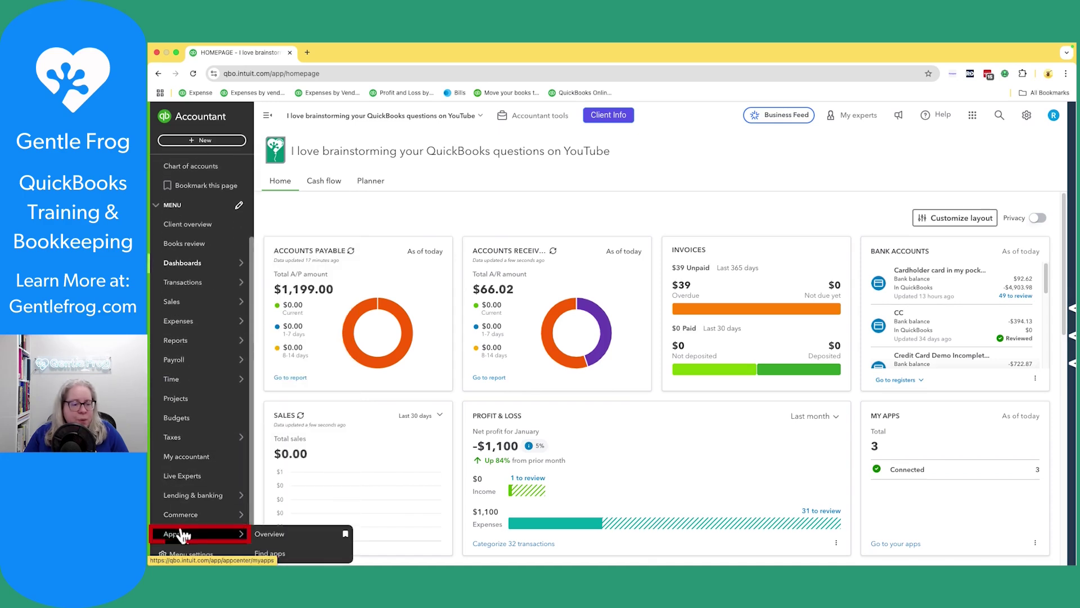
{"action": "left_click", "coordinate": [287, 539]}
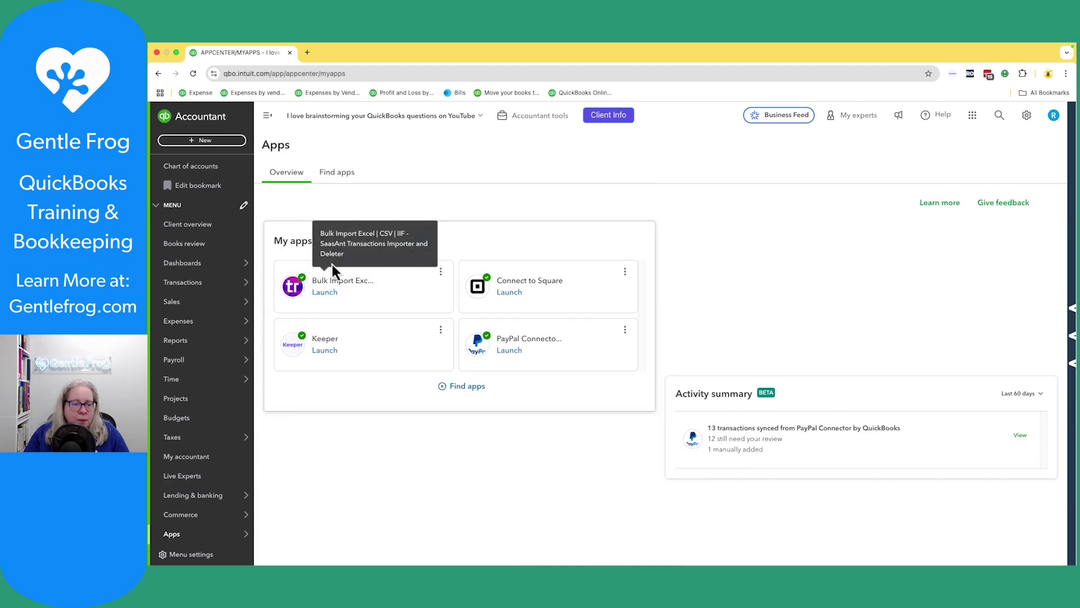
{"action": "left_click", "coordinate": [329, 293]}
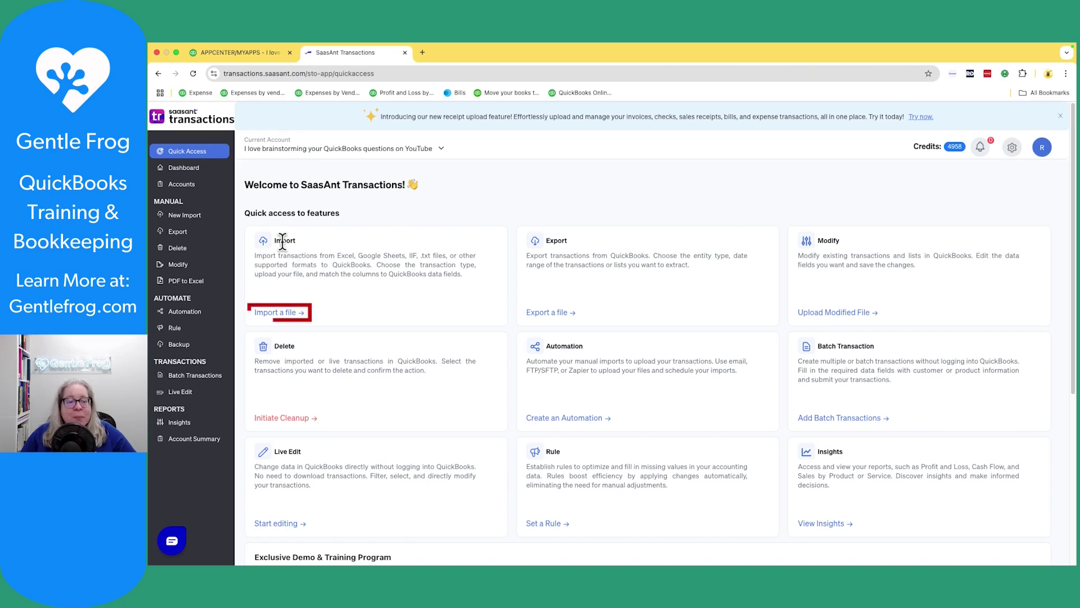
- Start a new file import for Bank Deposits transactions
{"action": "left_click", "coordinate": [284, 313]}
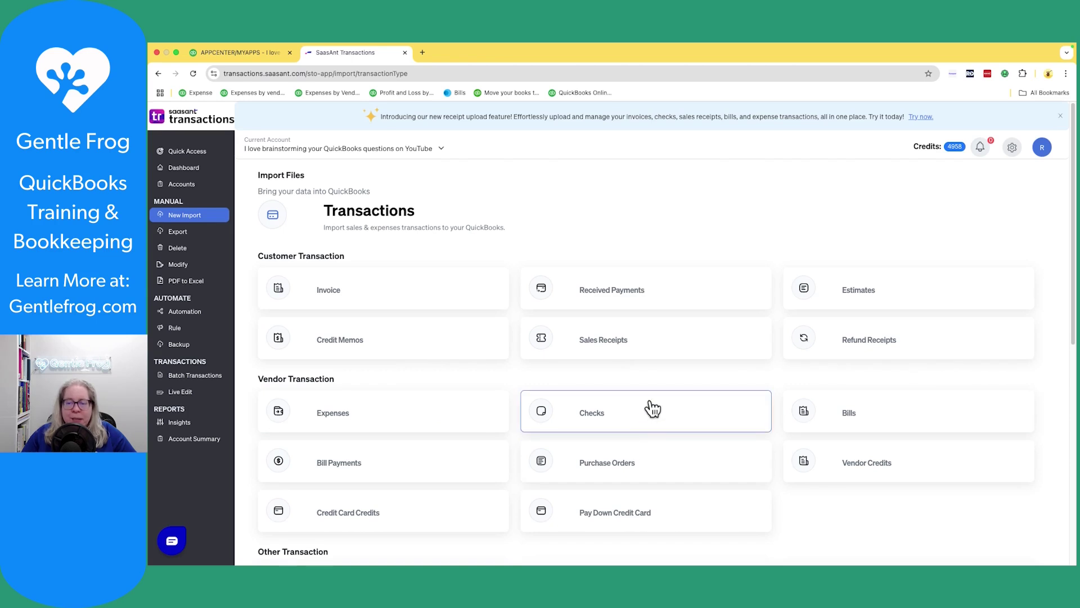
{"action": "scroll", "coordinate": [651, 407], "scroll_direction": "down", "scroll_amount": 4}
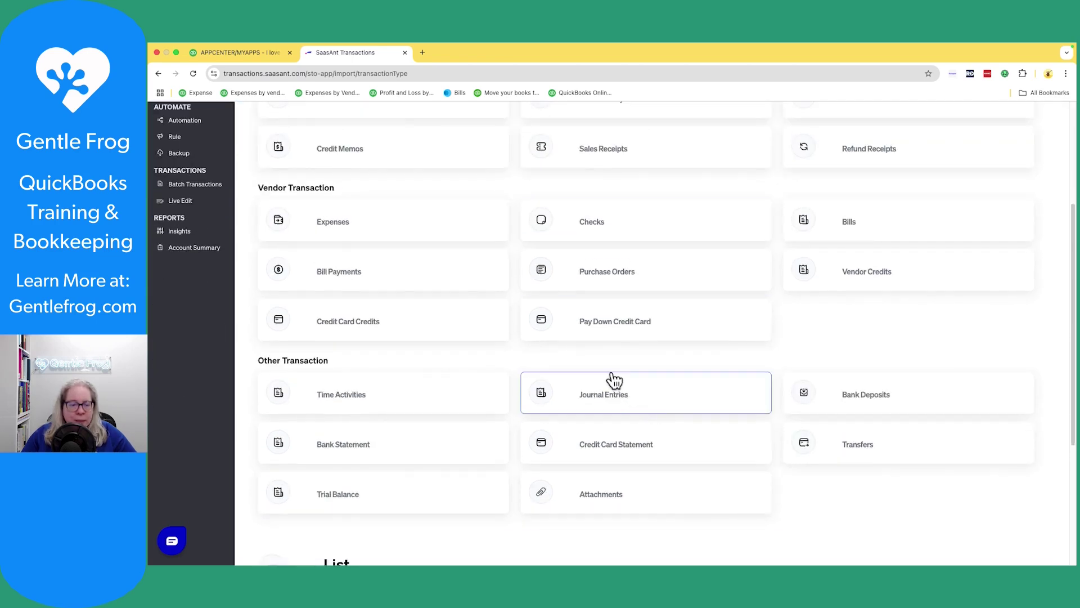
{"action": "scroll", "coordinate": [549, 387], "scroll_direction": "up", "scroll_amount": 3}
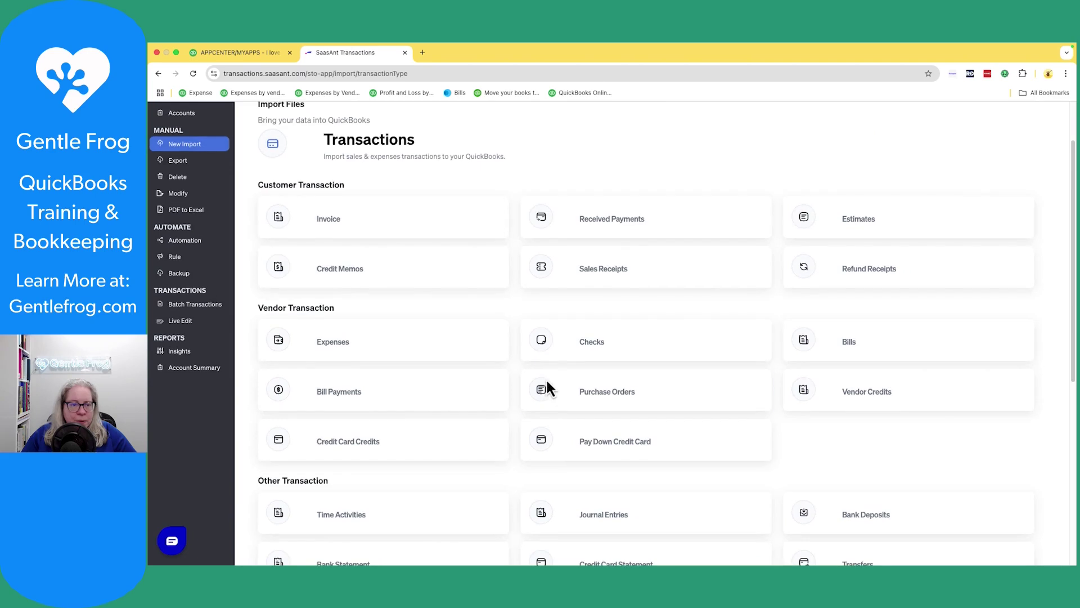
{"action": "scroll", "coordinate": [551, 388], "scroll_direction": "down", "scroll_amount": 3}
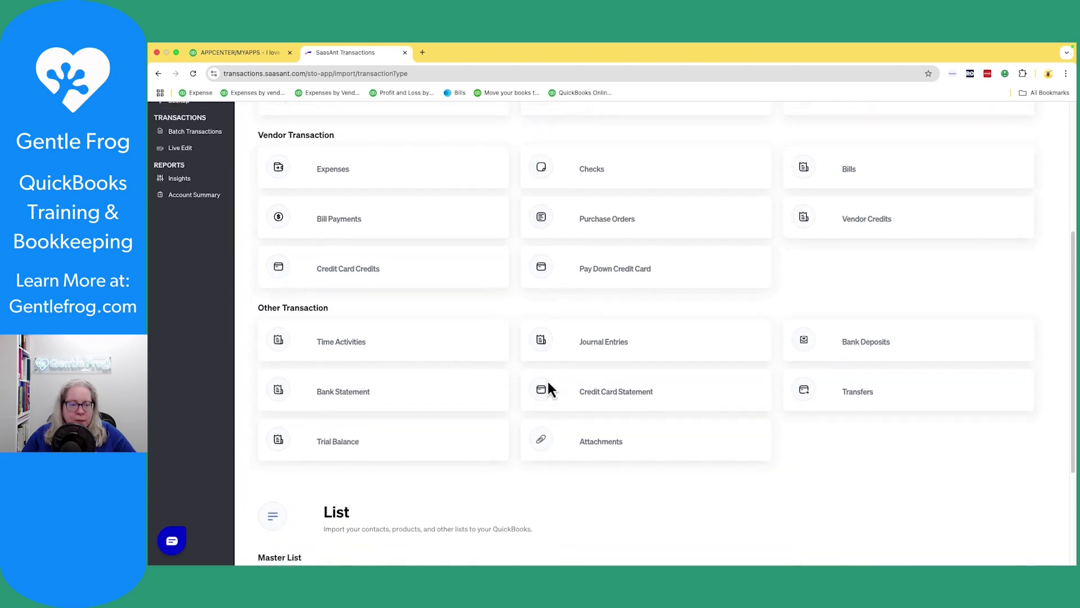
{"action": "left_click", "coordinate": [838, 349]}
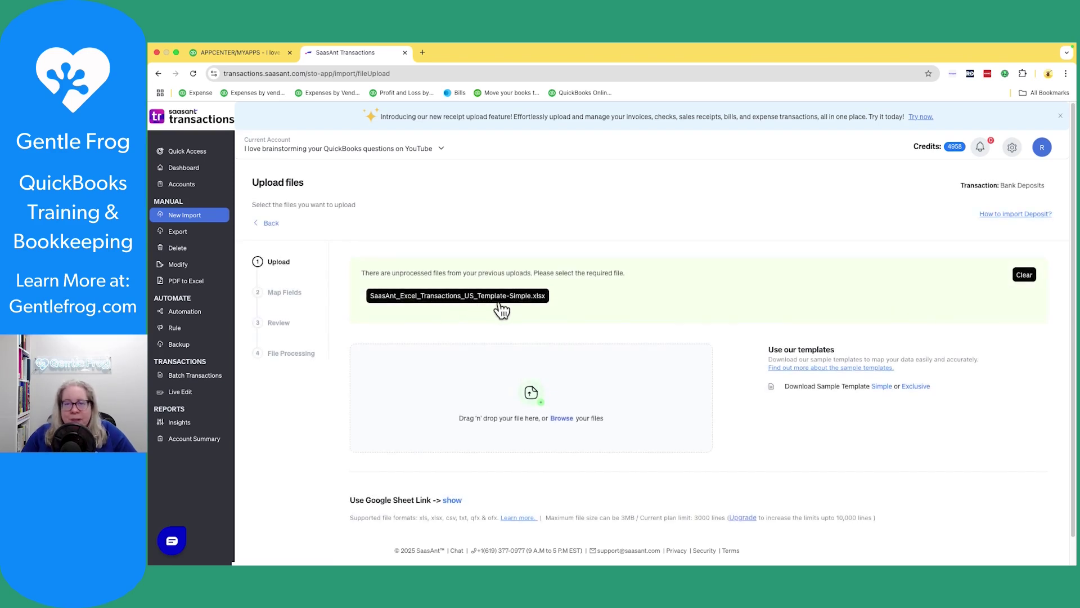
- Clear the unprocessed file from previous uploads and upload SaasAnt_Excel_Transactions_US_Template-Simple.xlsx for the deposit import
{"action": "left_click", "coordinate": [1027, 277]}
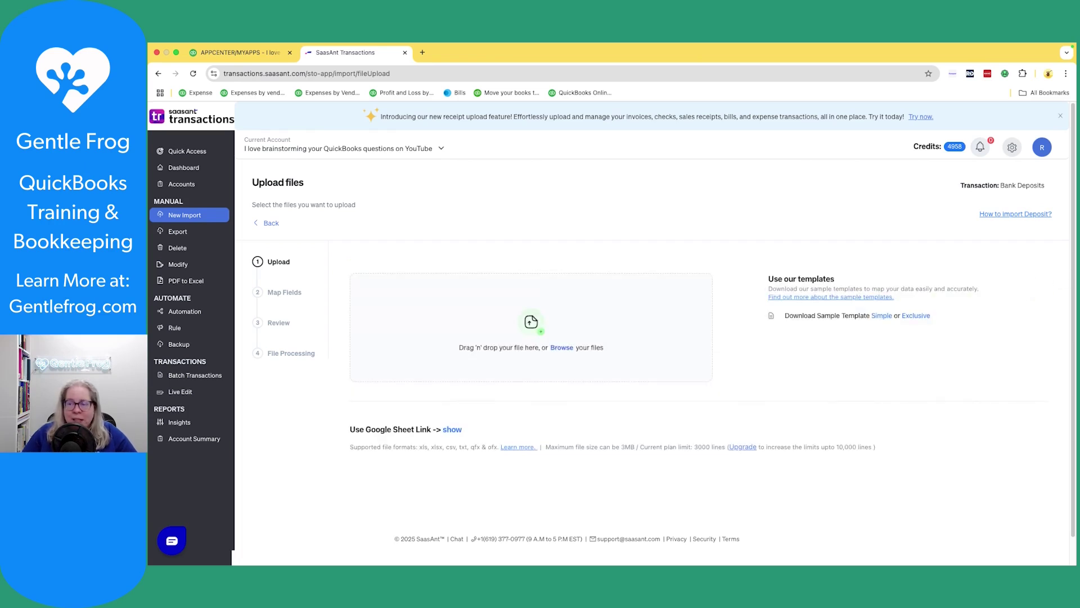
{"action": "left_click_drag", "start_coordinate": [545, 359], "coordinate": [512, 353]}
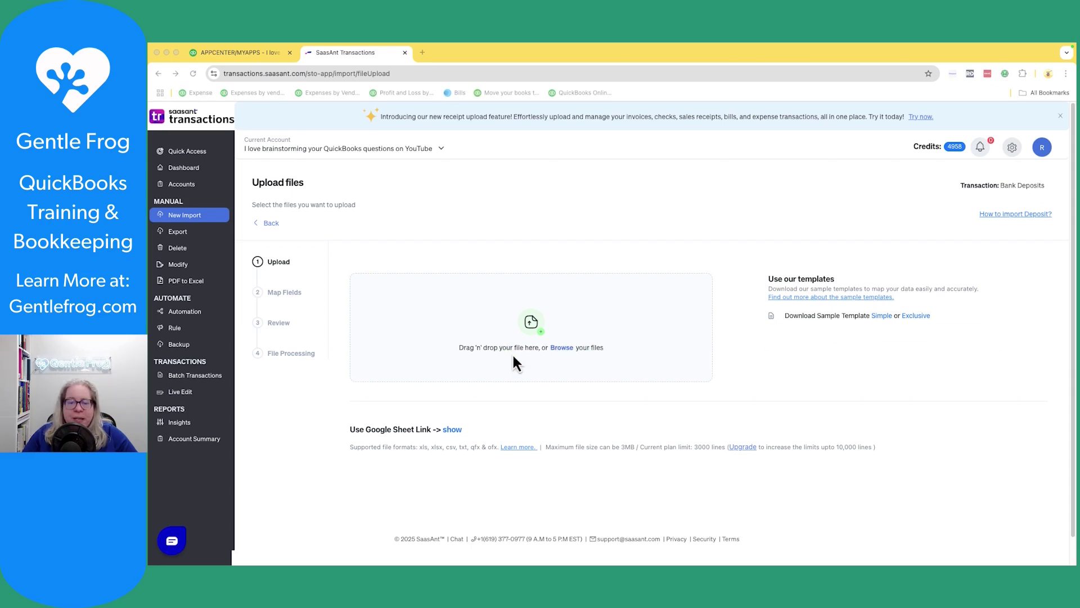
{"action": "left_click", "coordinate": [872, 339]}
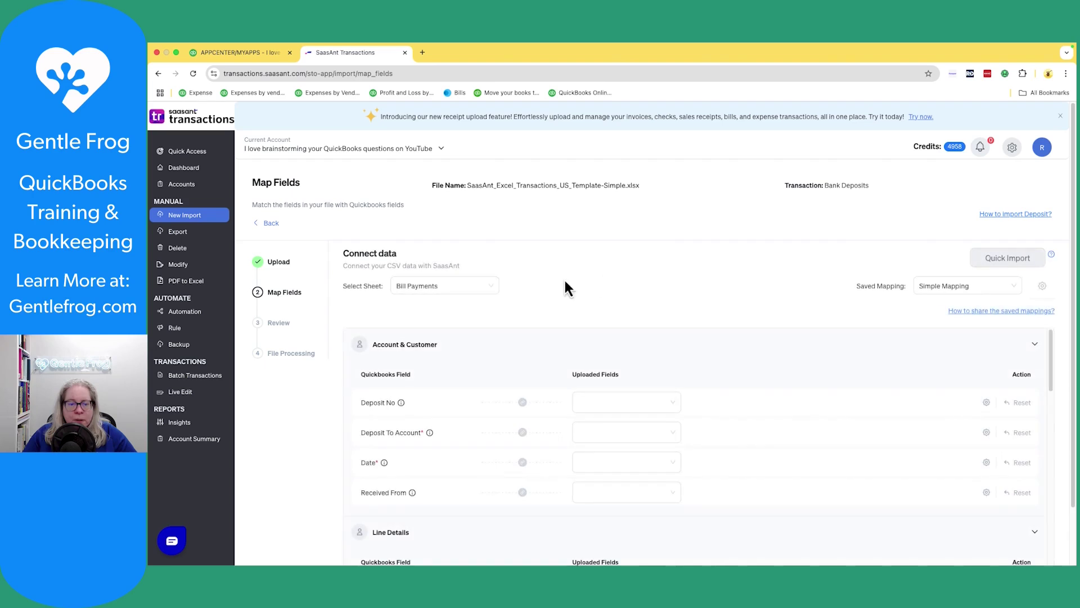
- Select the workbook's Deposits sheet as the data source and check it against the Bank Deposits transaction type
{"action": "left_click", "coordinate": [437, 285]}
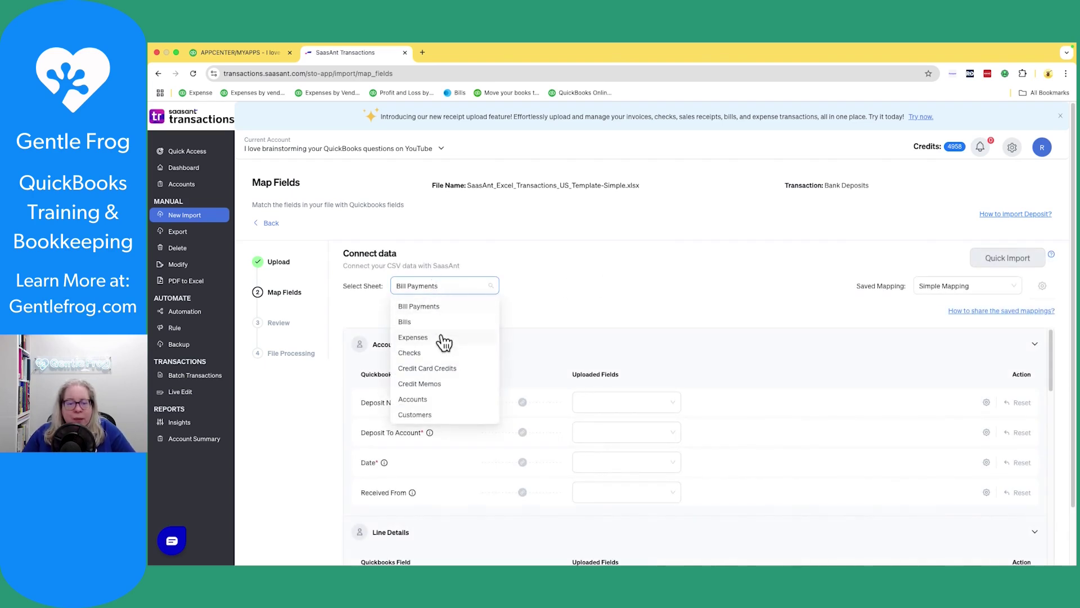
{"action": "scroll", "coordinate": [437, 388], "scroll_direction": "down", "scroll_amount": 3}
{"action": "scroll", "coordinate": [439, 394], "scroll_direction": "down", "scroll_amount": 3}
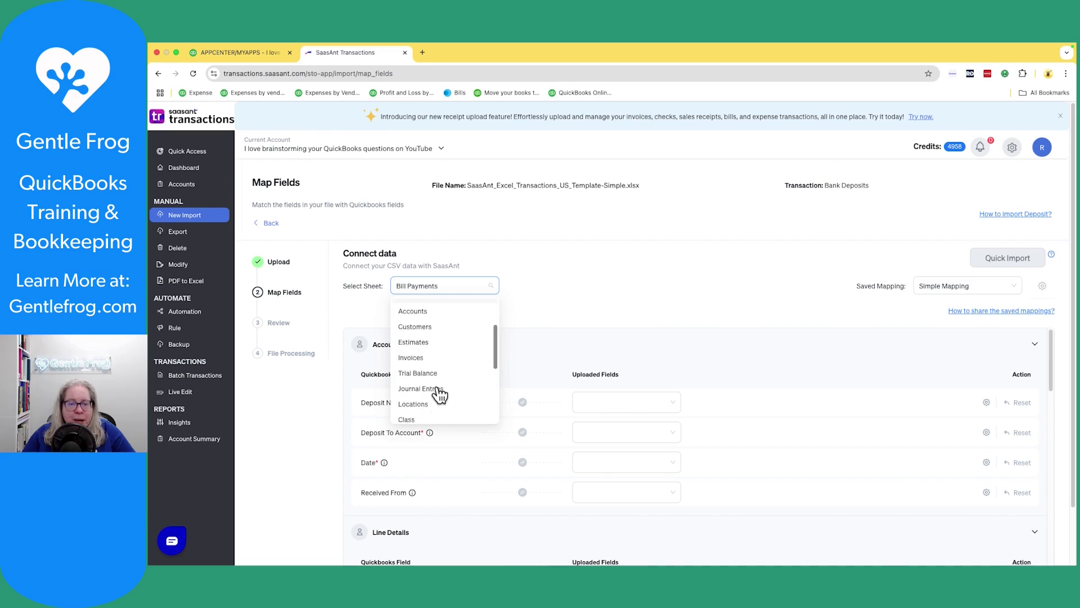
{"action": "left_click", "coordinate": [420, 398]}
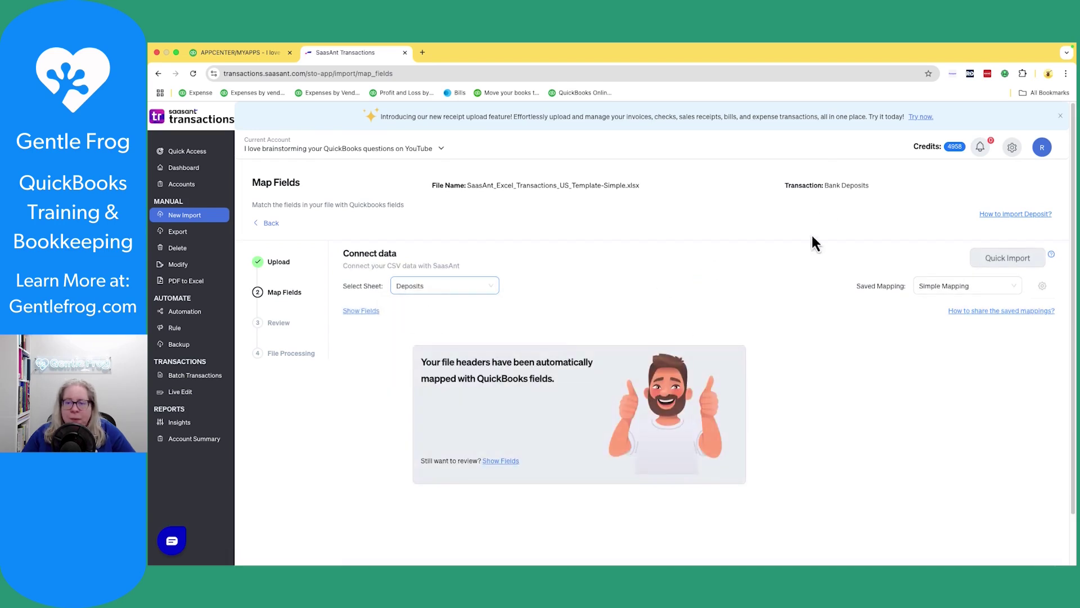
{"action": "left_click_drag", "start_coordinate": [784, 184], "coordinate": [889, 189]}
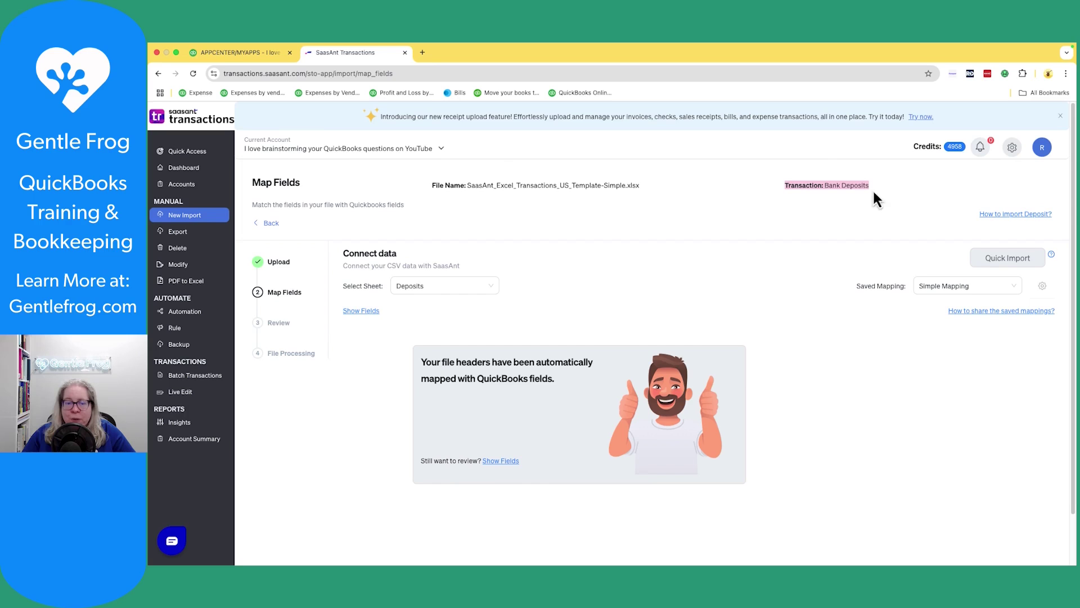
{"action": "left_click", "coordinate": [432, 286]}
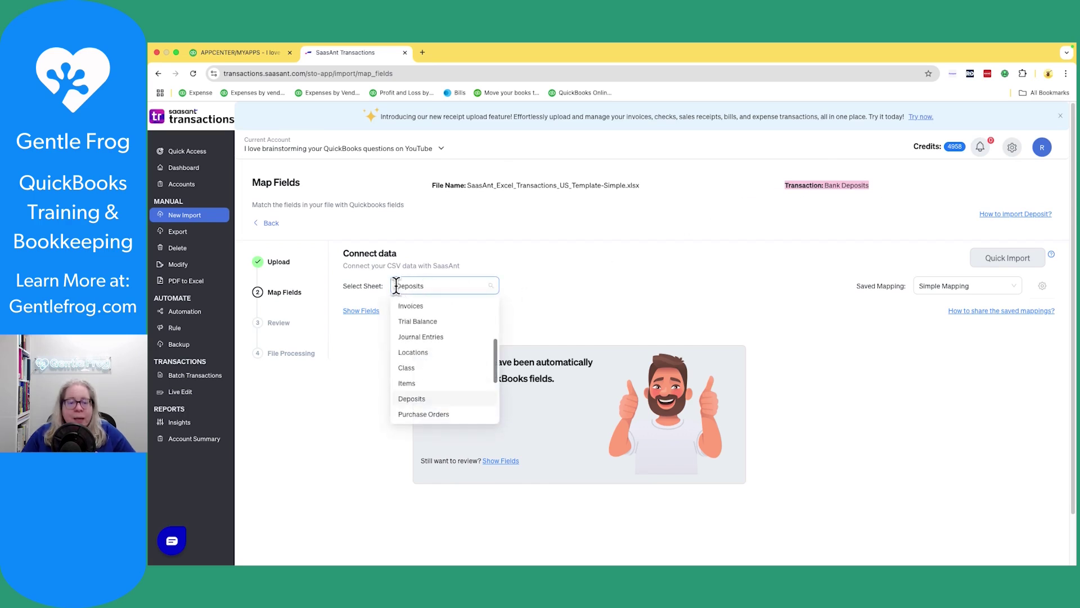
{"action": "left_click", "coordinate": [551, 294]}
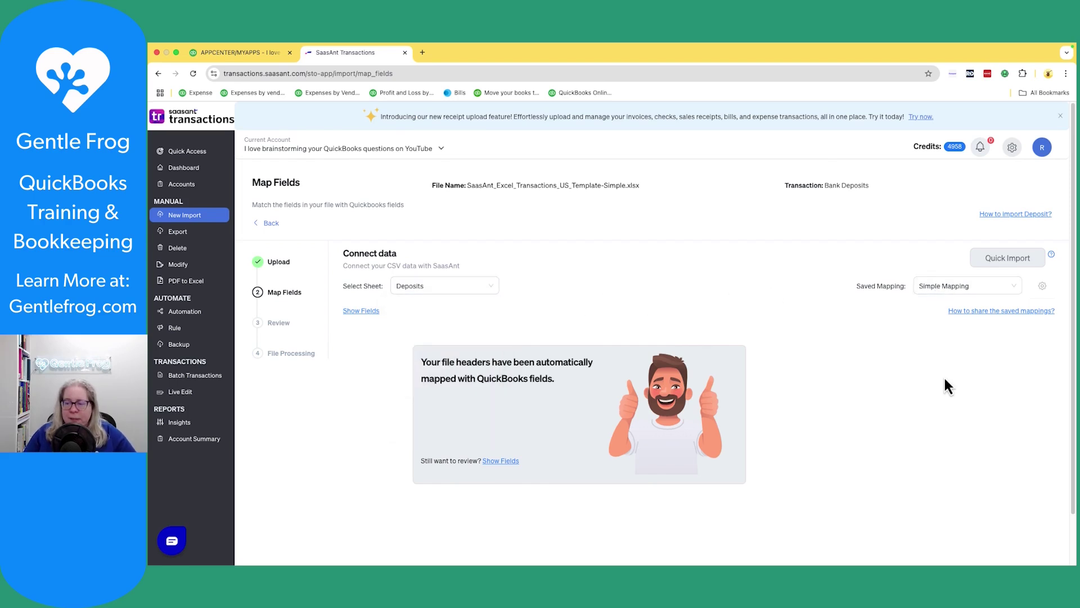
- Review the mapped deposit lines, upload them all, and open the import results
{"action": "scroll", "coordinate": [945, 380], "scroll_direction": "down", "scroll_amount": 2}
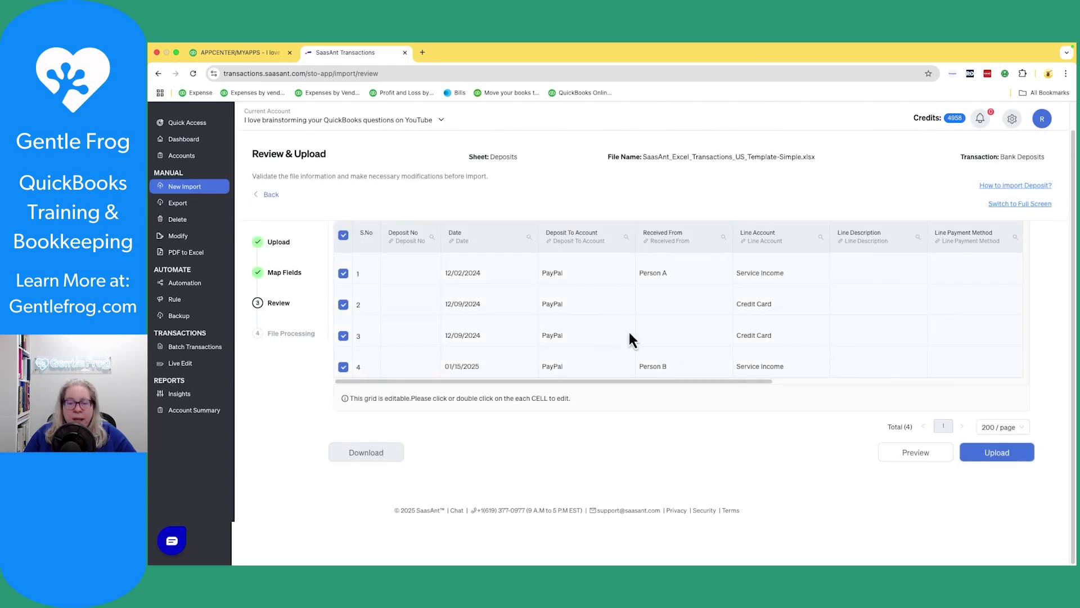
{"action": "left_click", "coordinate": [993, 453]}
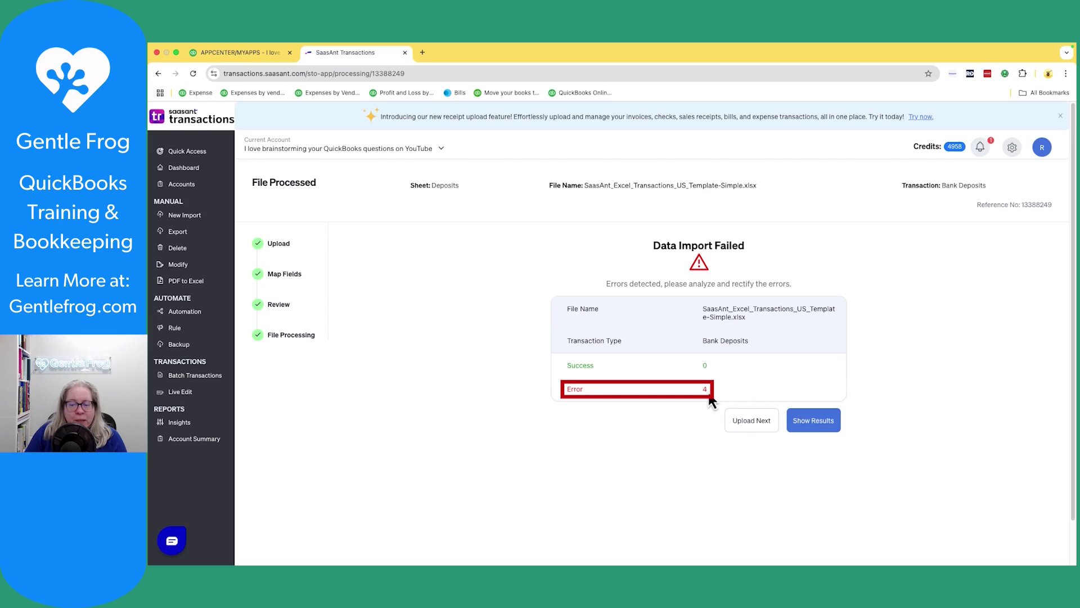
{"action": "left_click", "coordinate": [819, 426]}
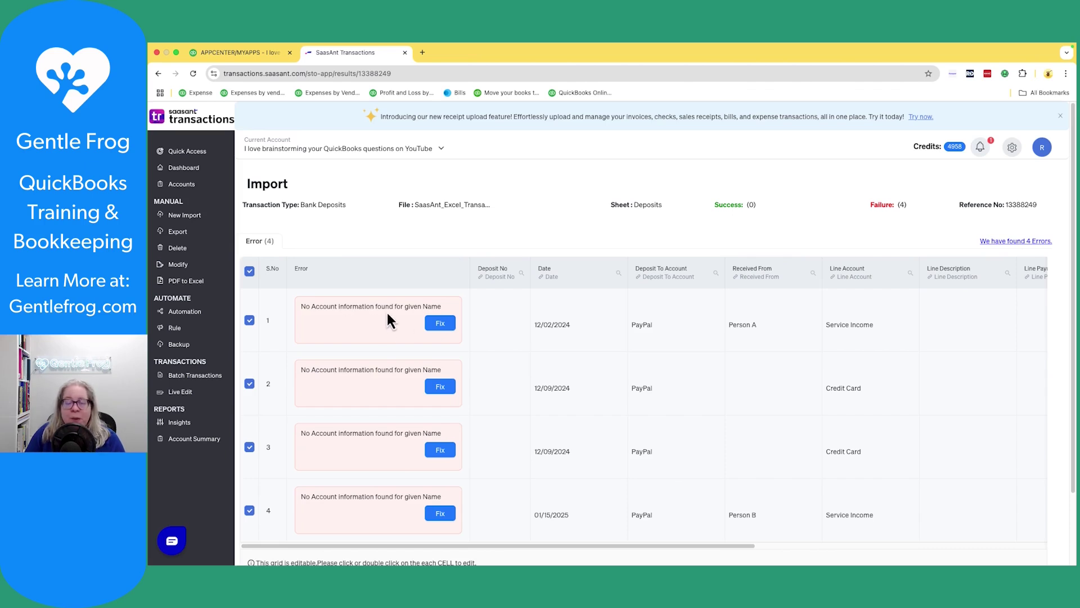
- Start fixing the first deposit line's account error and choose PayPal balance account as its Deposit To Account
{"action": "left_click", "coordinate": [453, 326]}
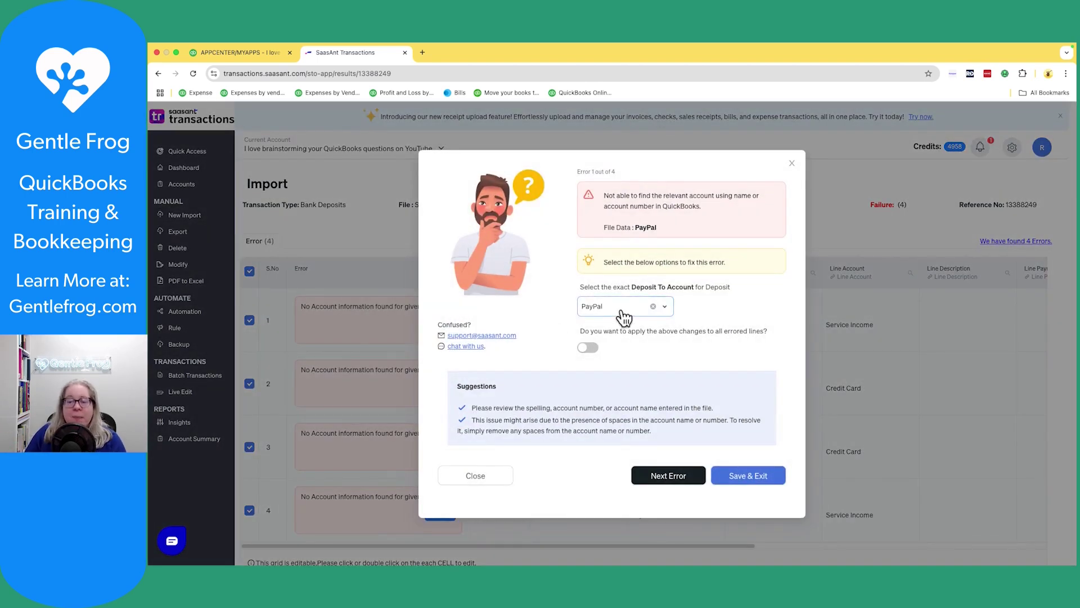
{"action": "left_click", "coordinate": [626, 317]}
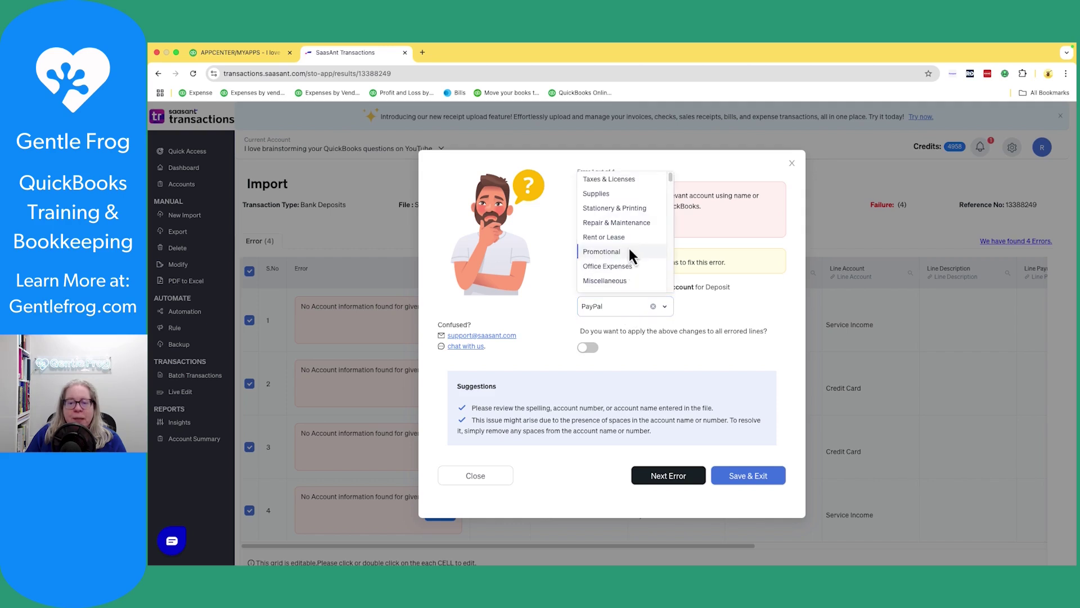
{"action": "scroll", "coordinate": [630, 247], "scroll_direction": "down", "scroll_amount": 10}
{"action": "scroll", "coordinate": [631, 252], "scroll_direction": "down", "scroll_amount": 2}
{"action": "scroll", "coordinate": [631, 251], "scroll_direction": "up", "scroll_amount": 5}
{"action": "scroll", "coordinate": [630, 245], "scroll_direction": "down", "scroll_amount": 5}
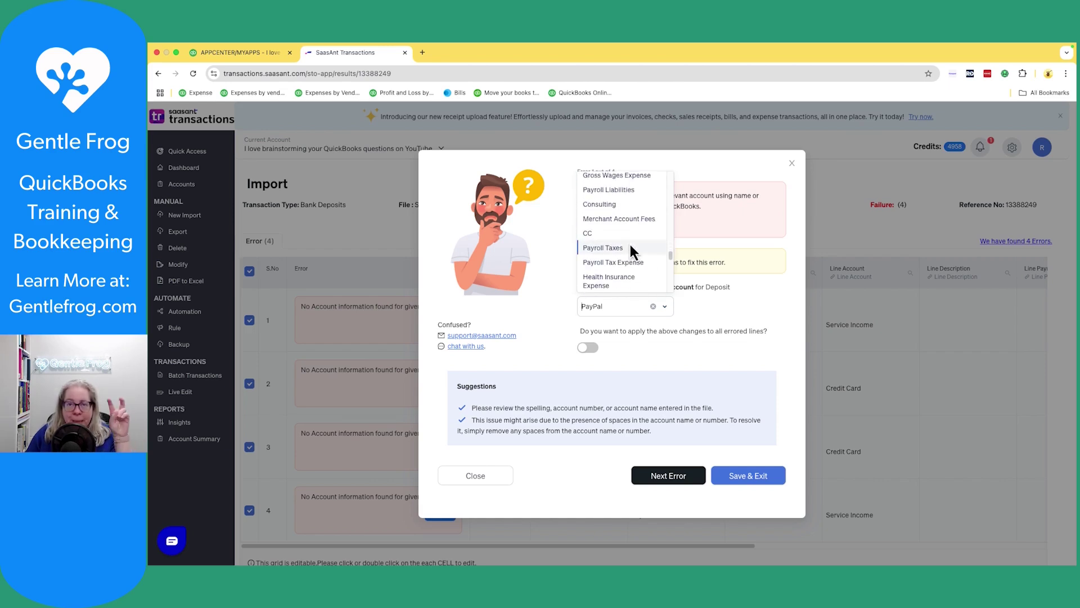
{"action": "type", "text": ";h\\"}
{"action": "key", "text": "BackSpace"}
{"action": "key", "text": "BackSpace"}
{"action": "key", "text": "BackSpace"}
{"action": "type", "text": "paypal"}
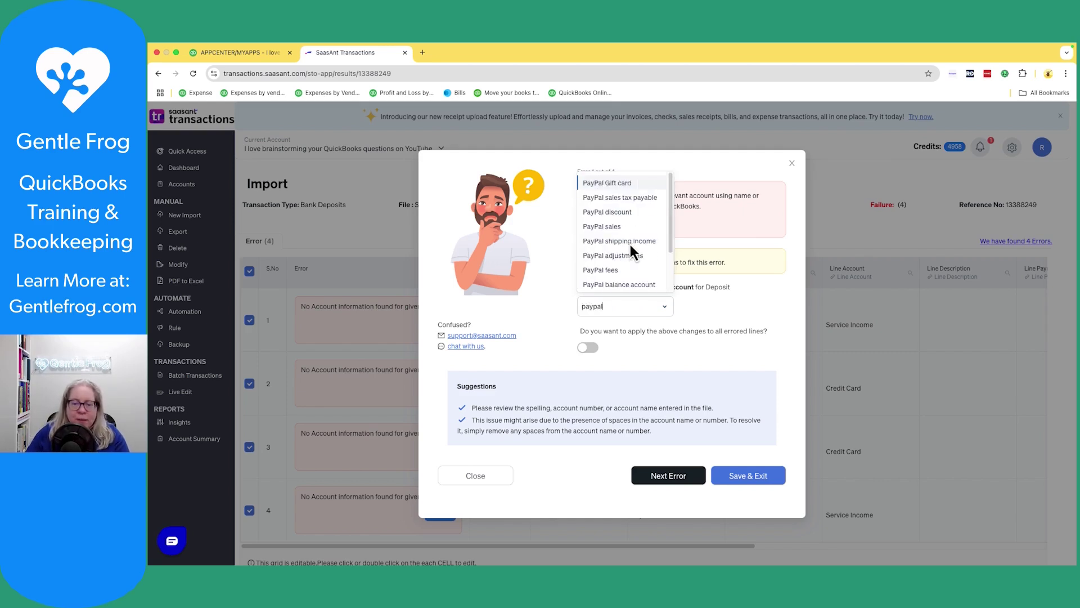
{"action": "left_click", "coordinate": [632, 284]}
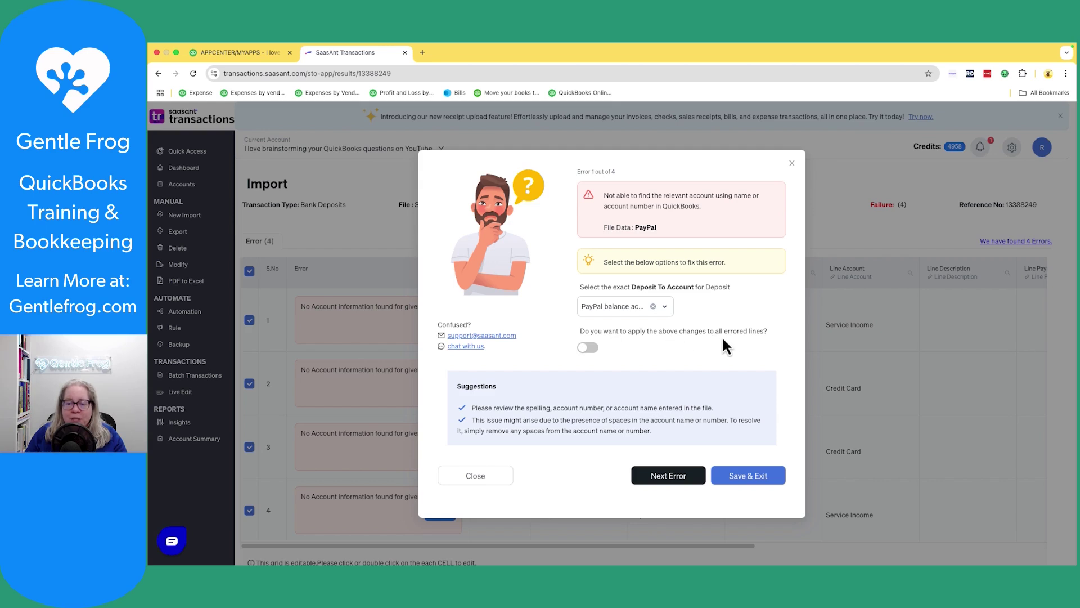
- Apply the account correction to all errored lines and save the fix
{"action": "left_click", "coordinate": [591, 350]}
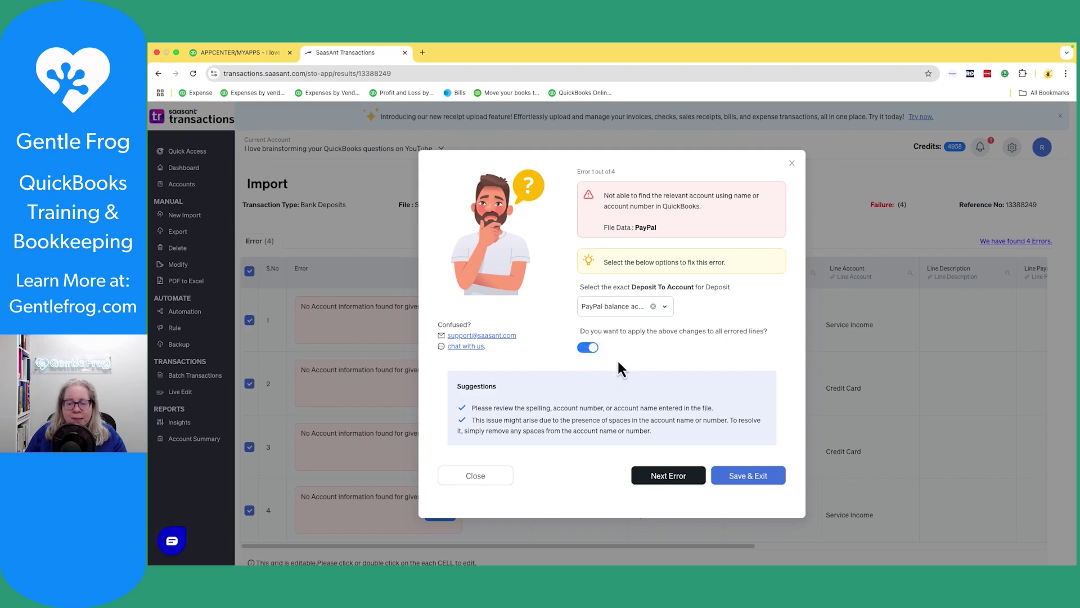
{"action": "left_click", "coordinate": [747, 478]}
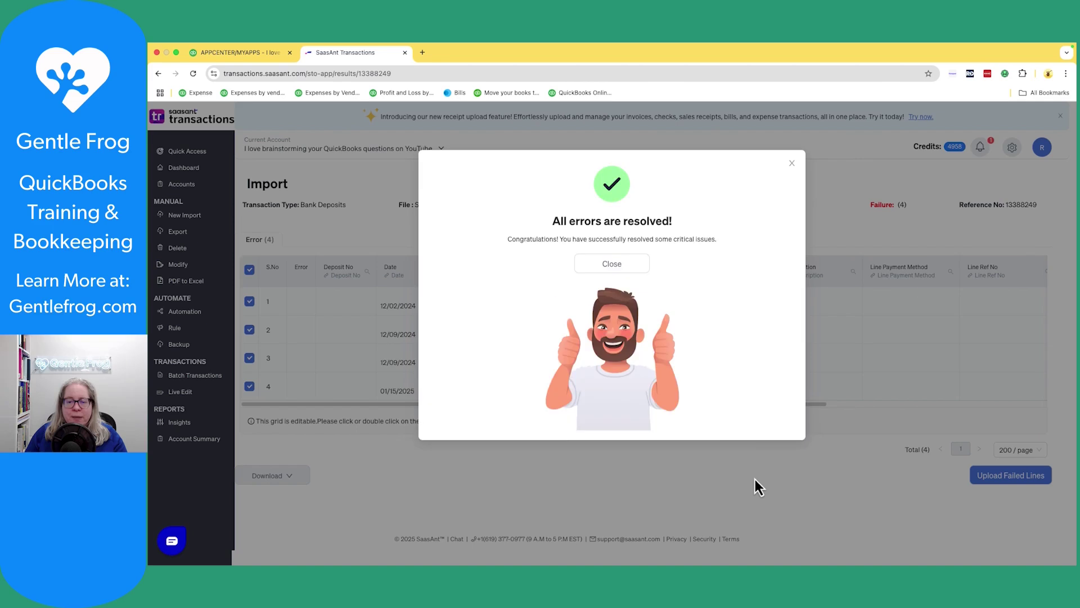
{"action": "left_click", "coordinate": [631, 268]}
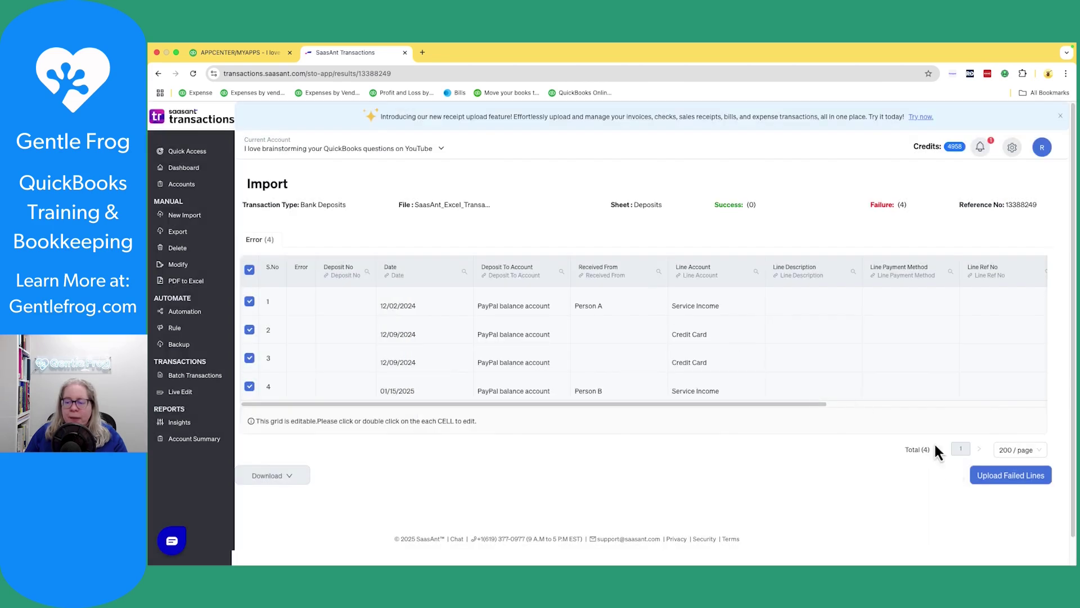
- Upload the corrected failed deposit lines again and show the import results
{"action": "left_click", "coordinate": [996, 477]}
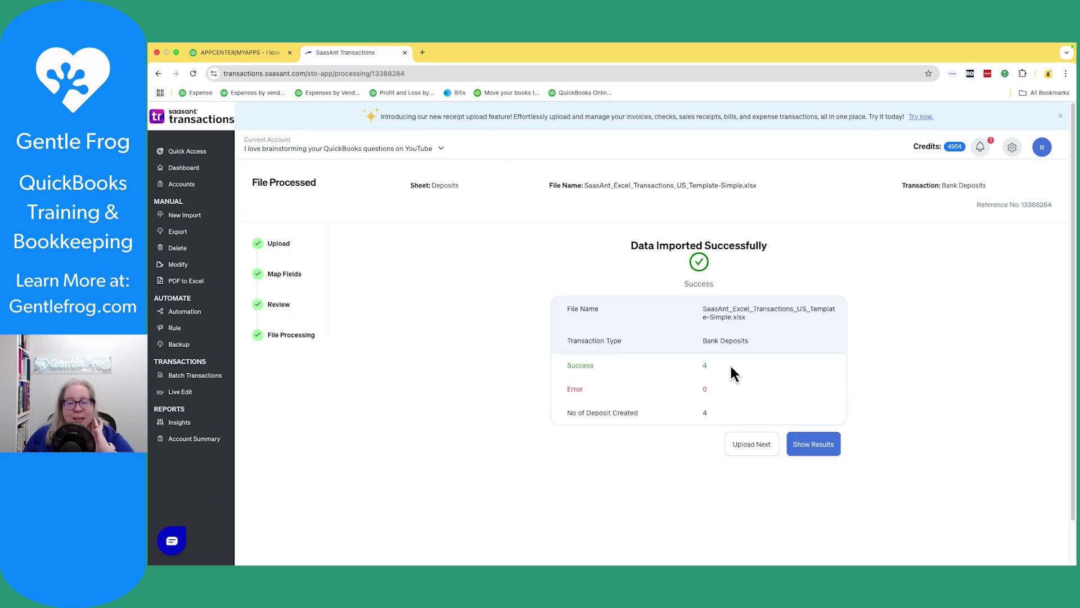
{"action": "left_click", "coordinate": [791, 445]}
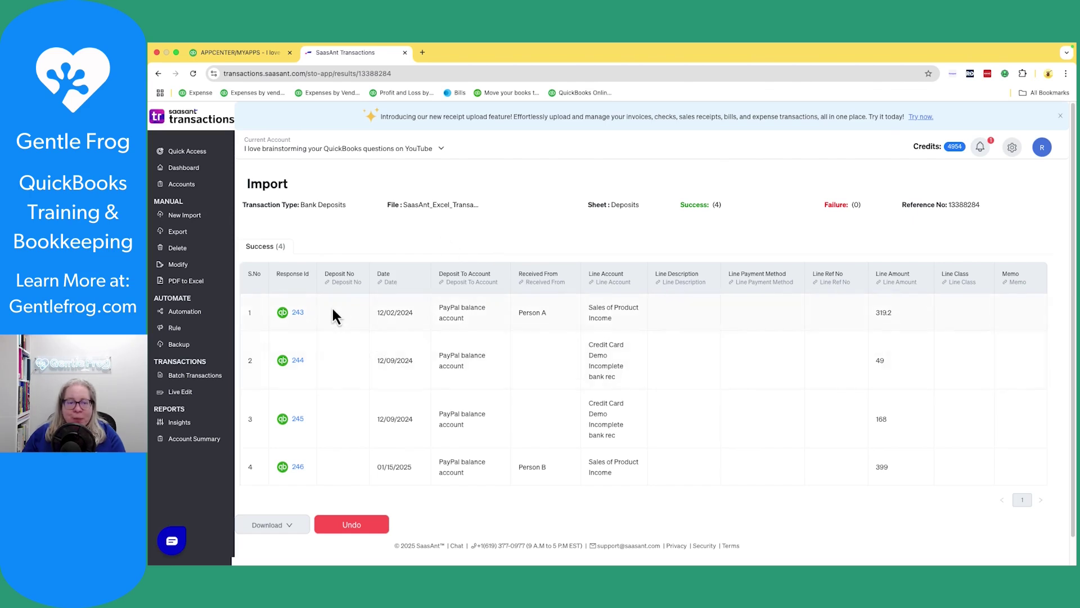
- Start a new Expenses import using the previously uploaded SaasAnt_Excel_Transactions_US_Template-Simple.xlsx
{"action": "left_click", "coordinate": [179, 219]}
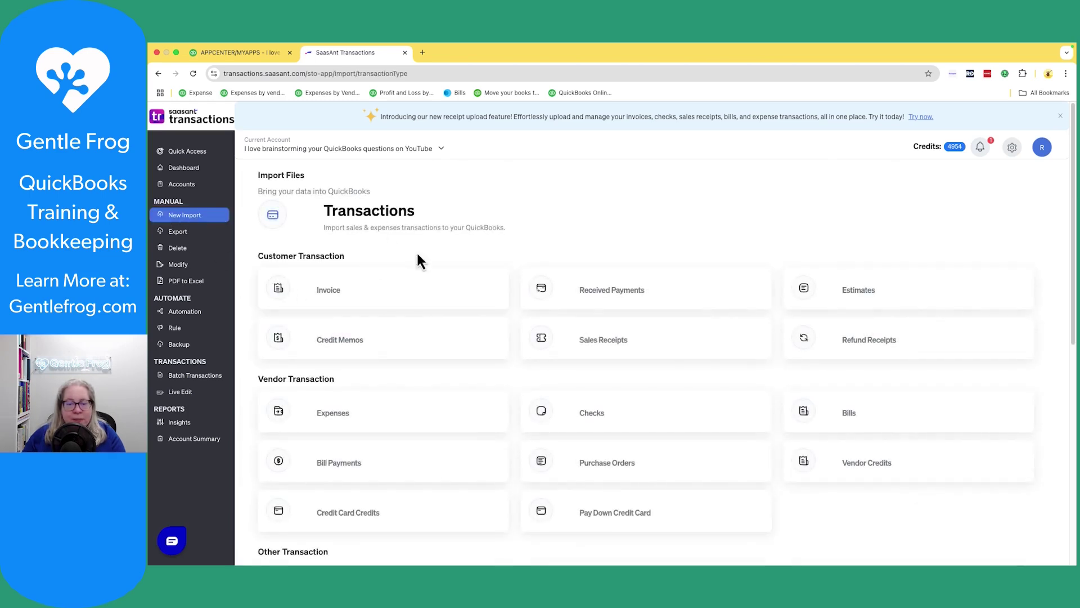
{"action": "left_click", "coordinate": [354, 426]}
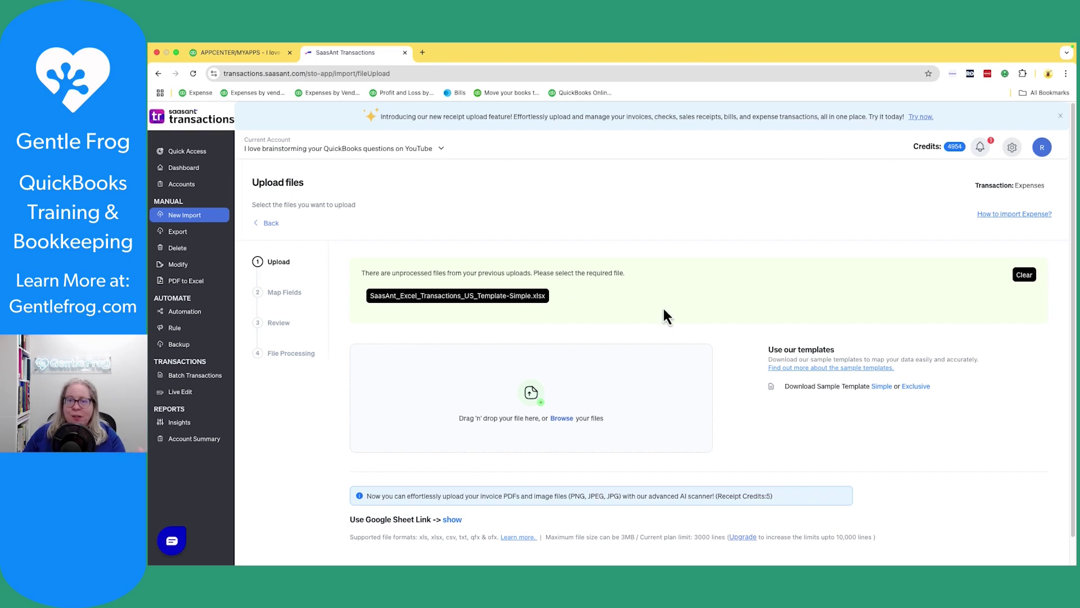
{"action": "left_click", "coordinate": [503, 303]}
- Select the workbook's Expenses sheet and proceed with the automatic field mapping to the review stage
{"action": "left_click", "coordinate": [455, 287]}
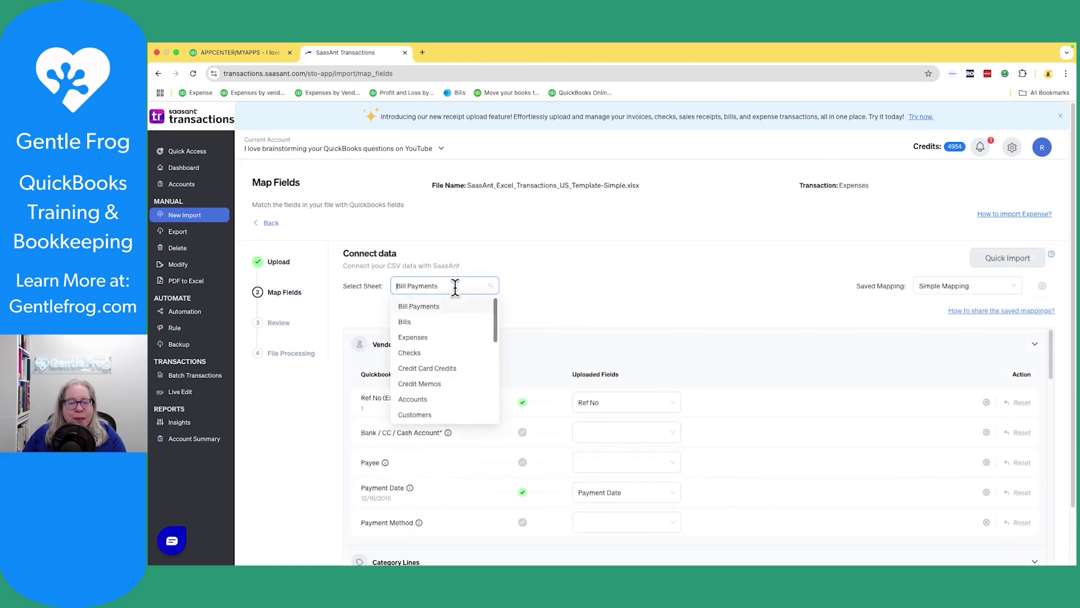
{"action": "left_click", "coordinate": [437, 341]}
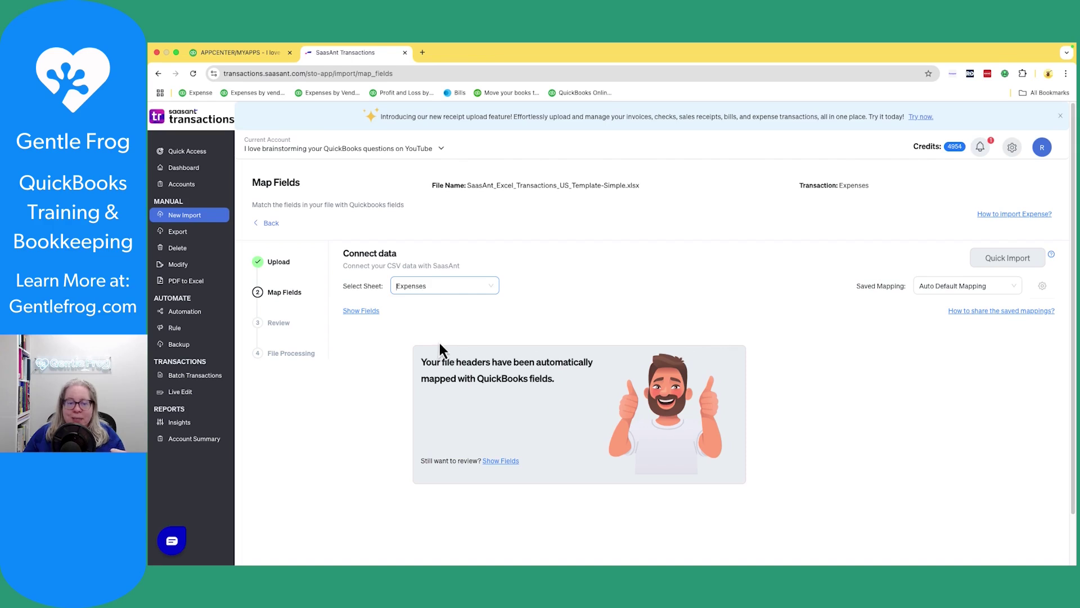
{"action": "scroll", "coordinate": [878, 411], "scroll_direction": "down", "scroll_amount": 1}
{"action": "scroll", "coordinate": [879, 400], "scroll_direction": "down", "scroll_amount": 1}
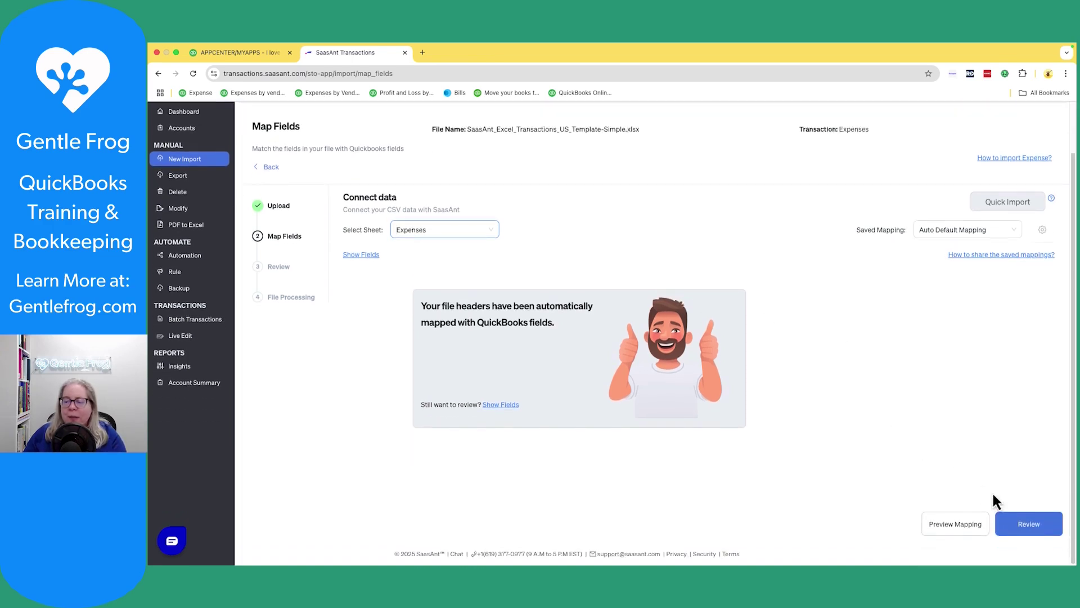
{"action": "left_click", "coordinate": [1038, 524]}
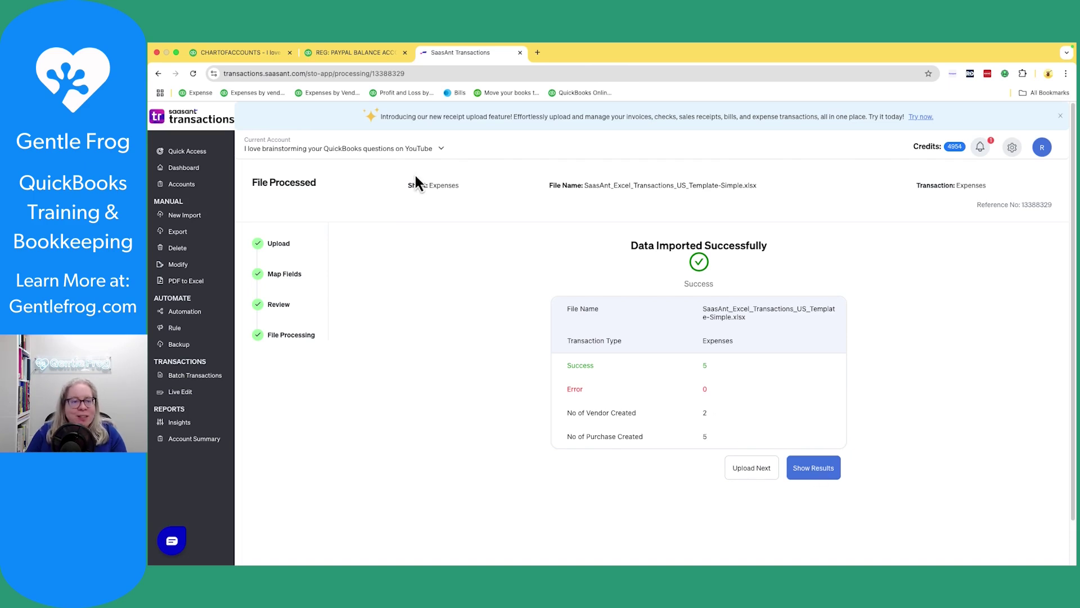
- Switch to QuickBooks Online's PayPal balance account register and examine the imported deposits and expenses
{"action": "left_click", "coordinate": [344, 55]}
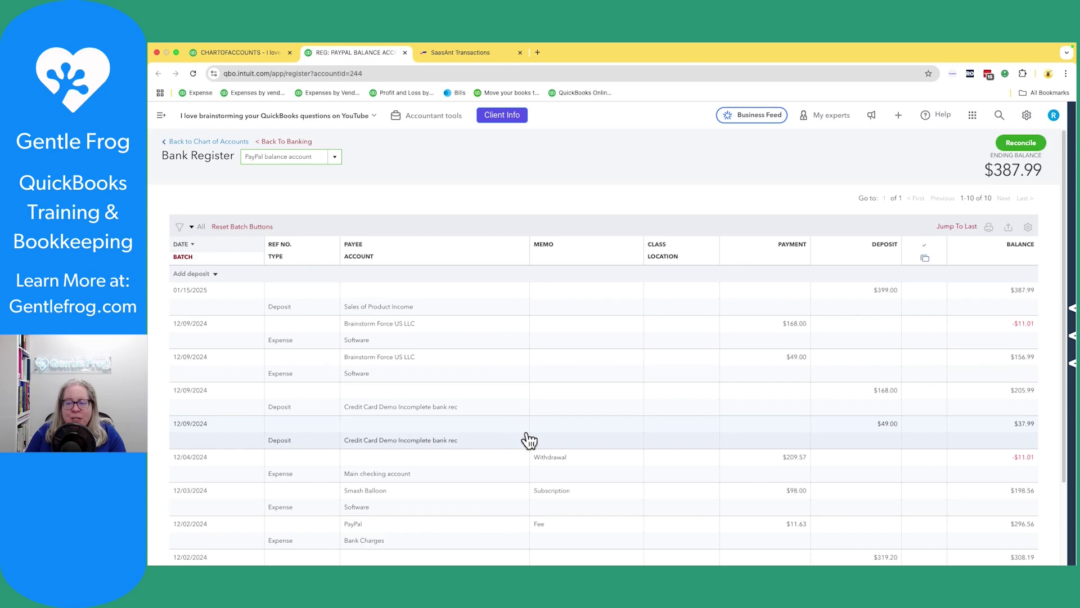
{"action": "scroll", "coordinate": [525, 444], "scroll_direction": "down", "scroll_amount": 2}
{"action": "scroll", "coordinate": [529, 445], "scroll_direction": "down", "scroll_amount": 1}
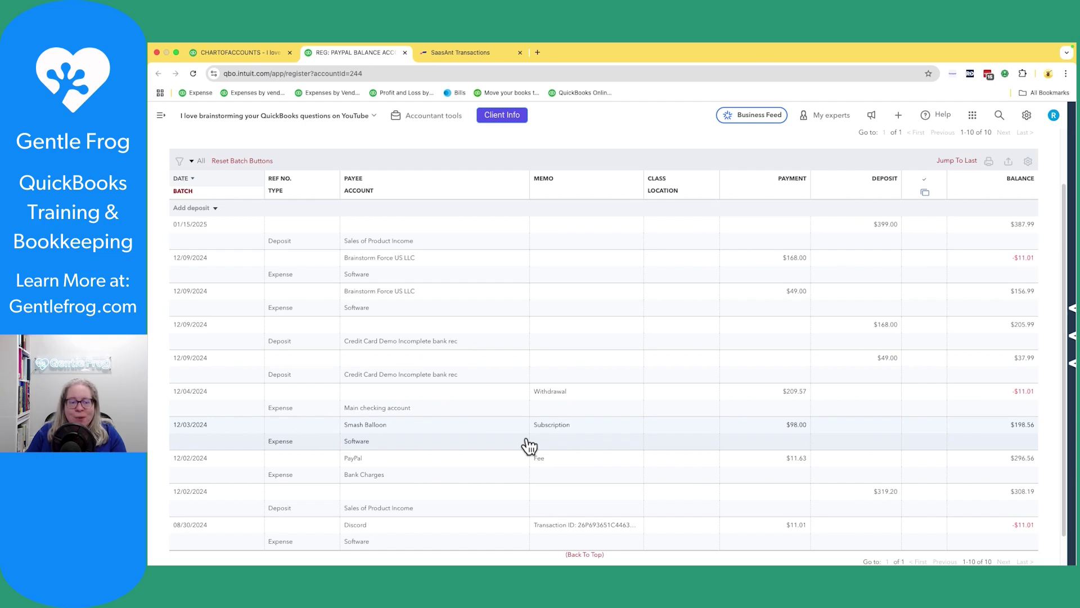
{"action": "scroll", "coordinate": [529, 445], "scroll_direction": "up", "scroll_amount": 3}
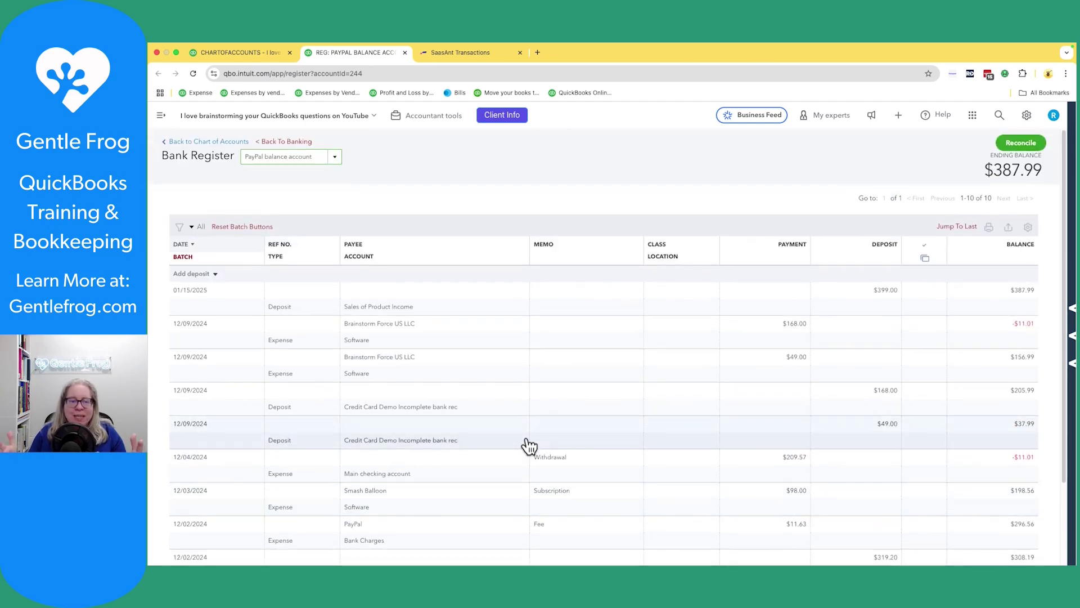